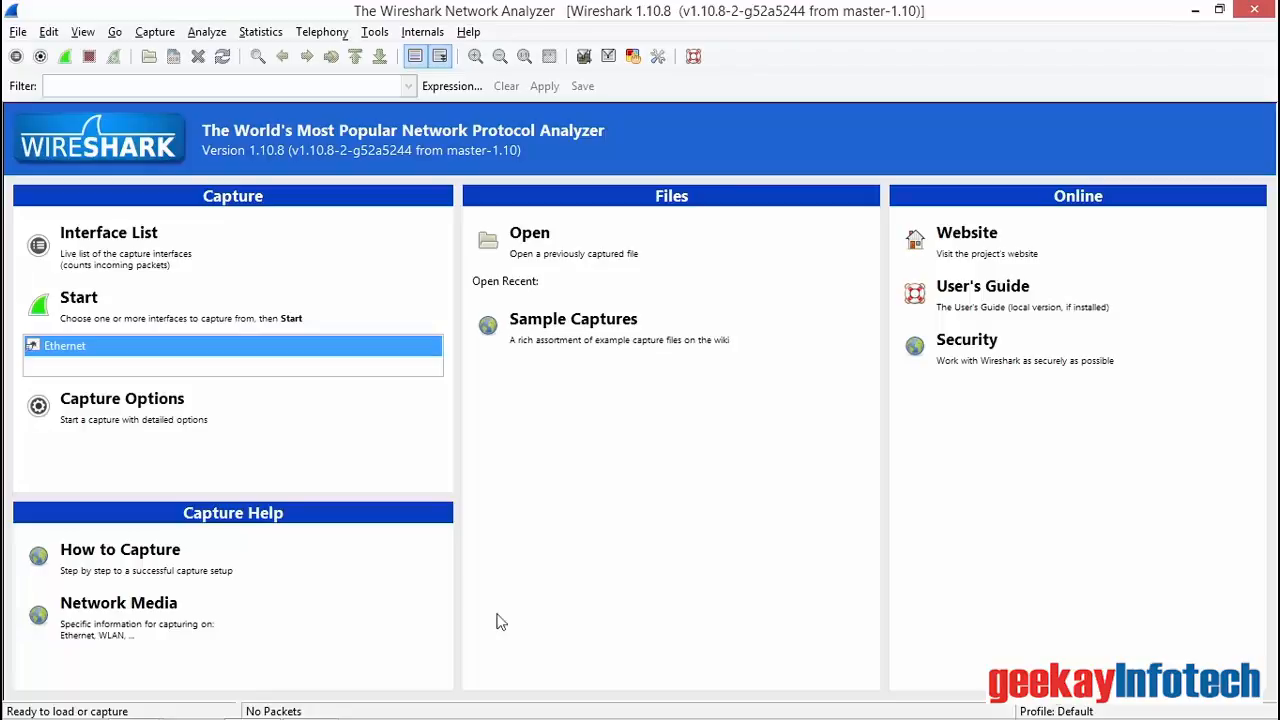
# Step: Start a packet capture on the Ethernet interface and stop it
pyautogui.click(140, 315)
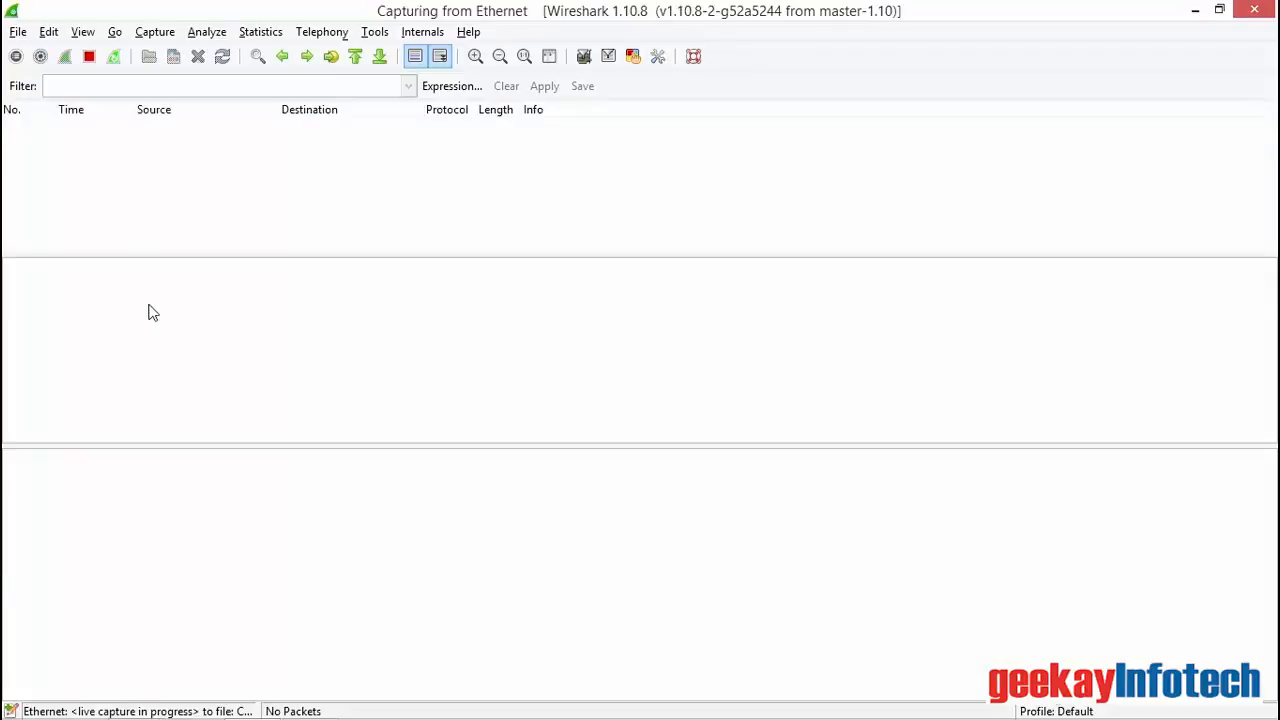
pyautogui.click(90, 58)
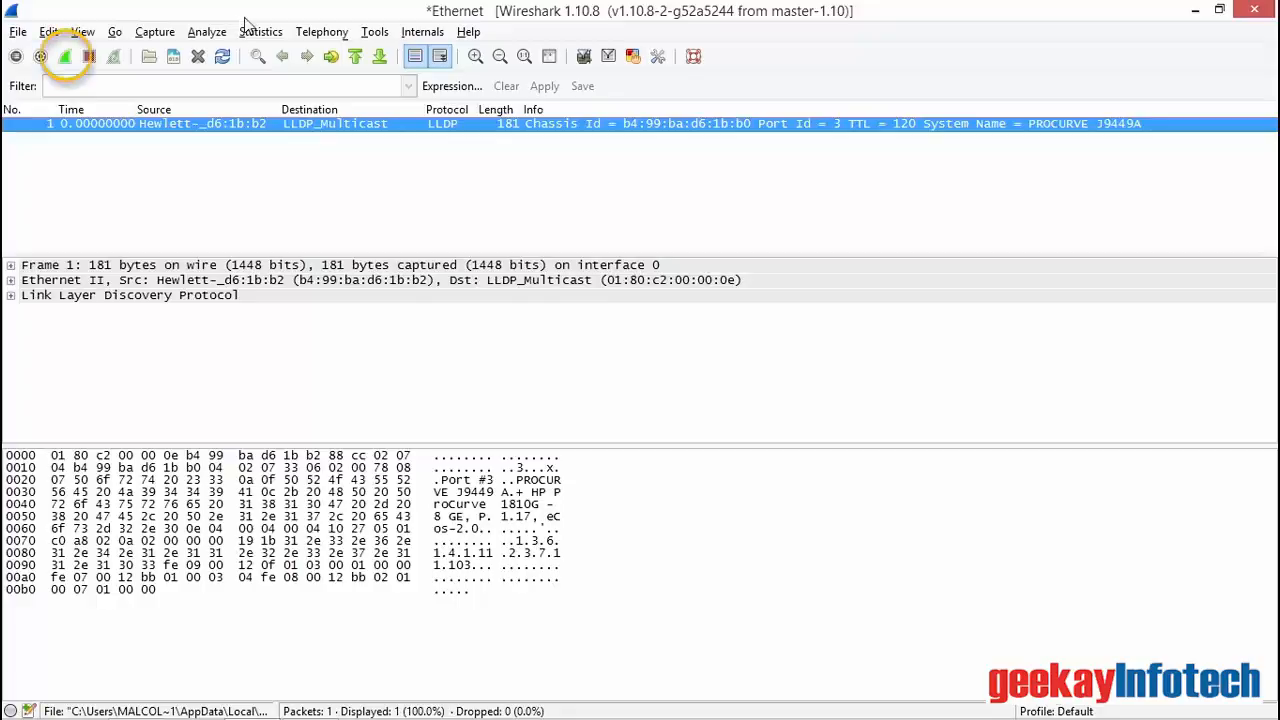
pyautogui.click(64, 56)
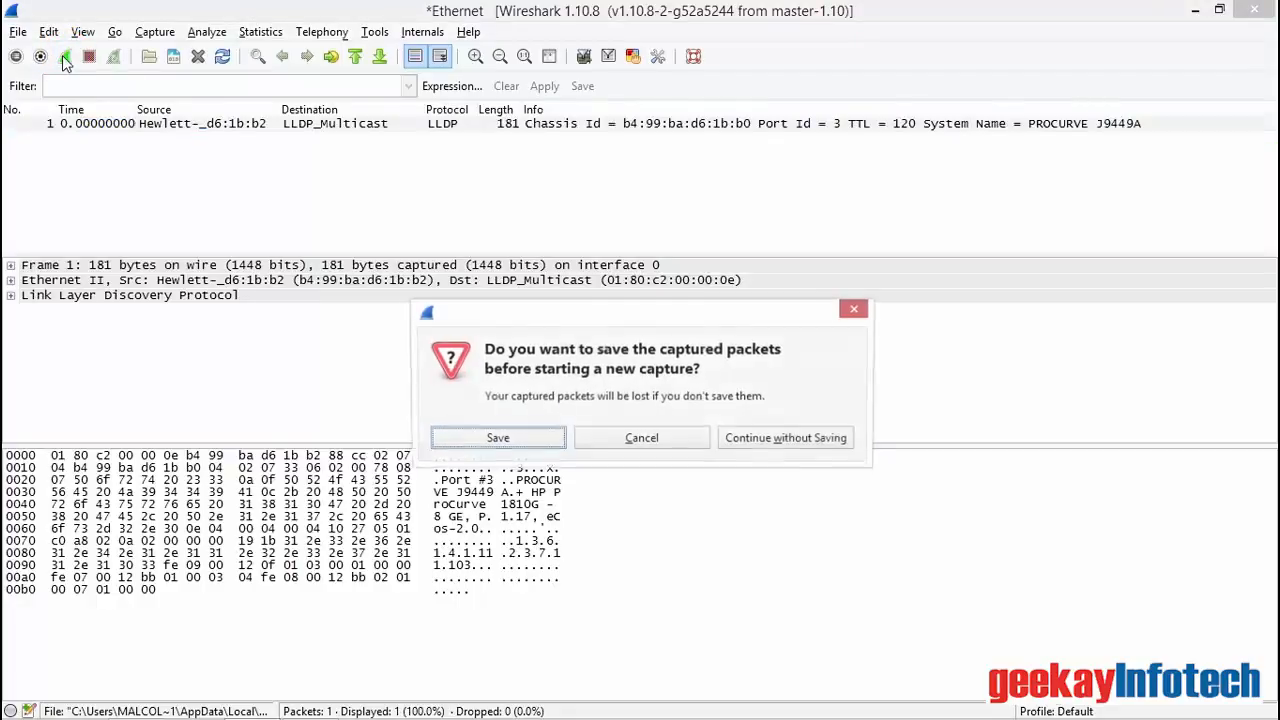
pyautogui.click(765, 437)
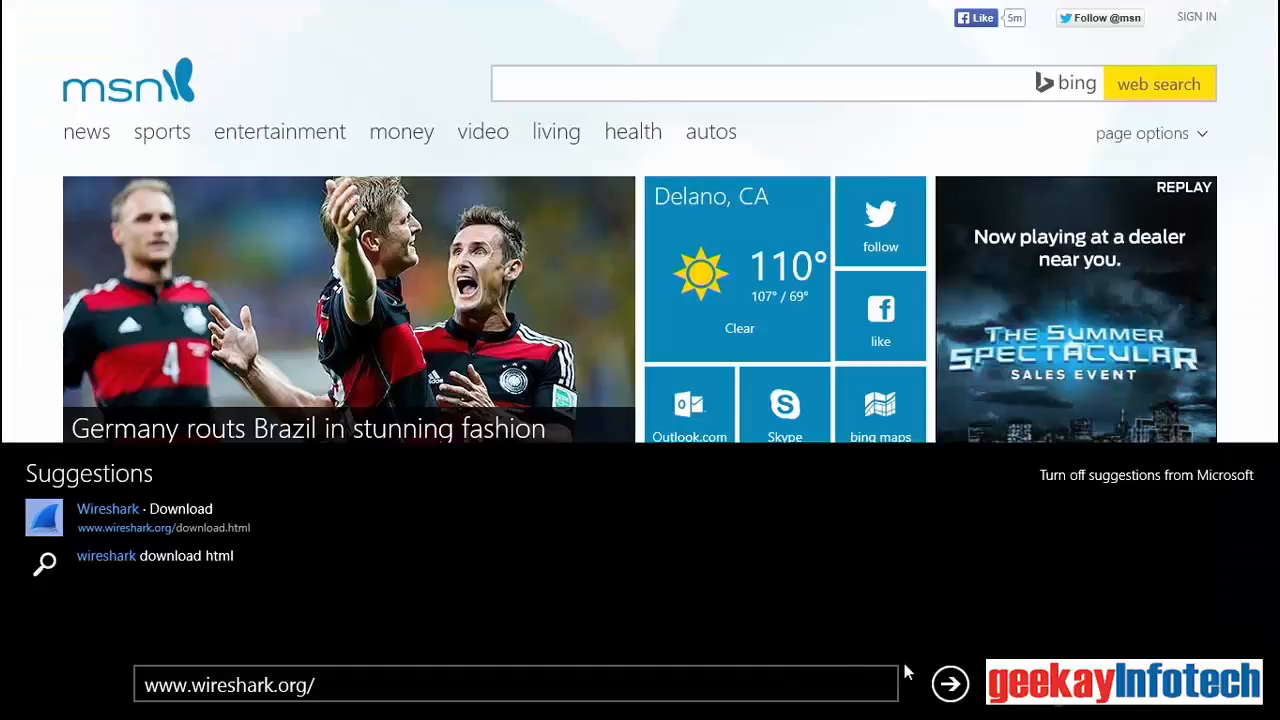
pyautogui.click(950, 684)
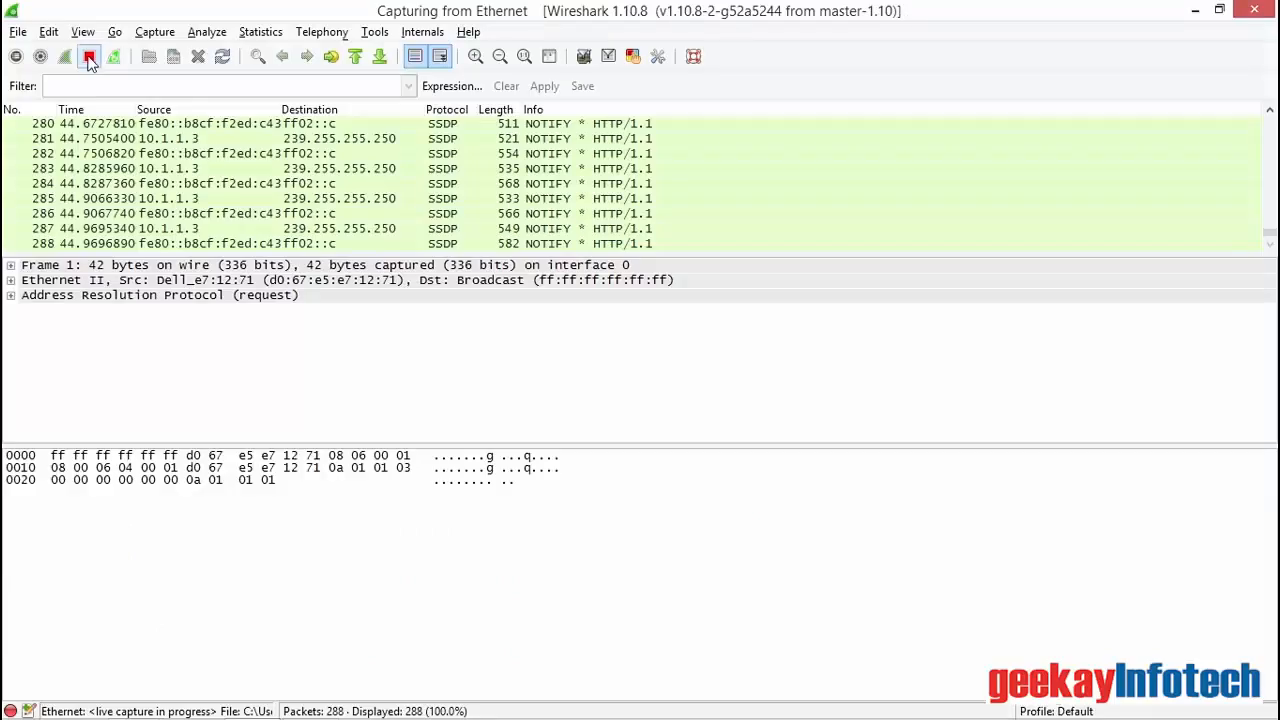
pyautogui.click(89, 58)
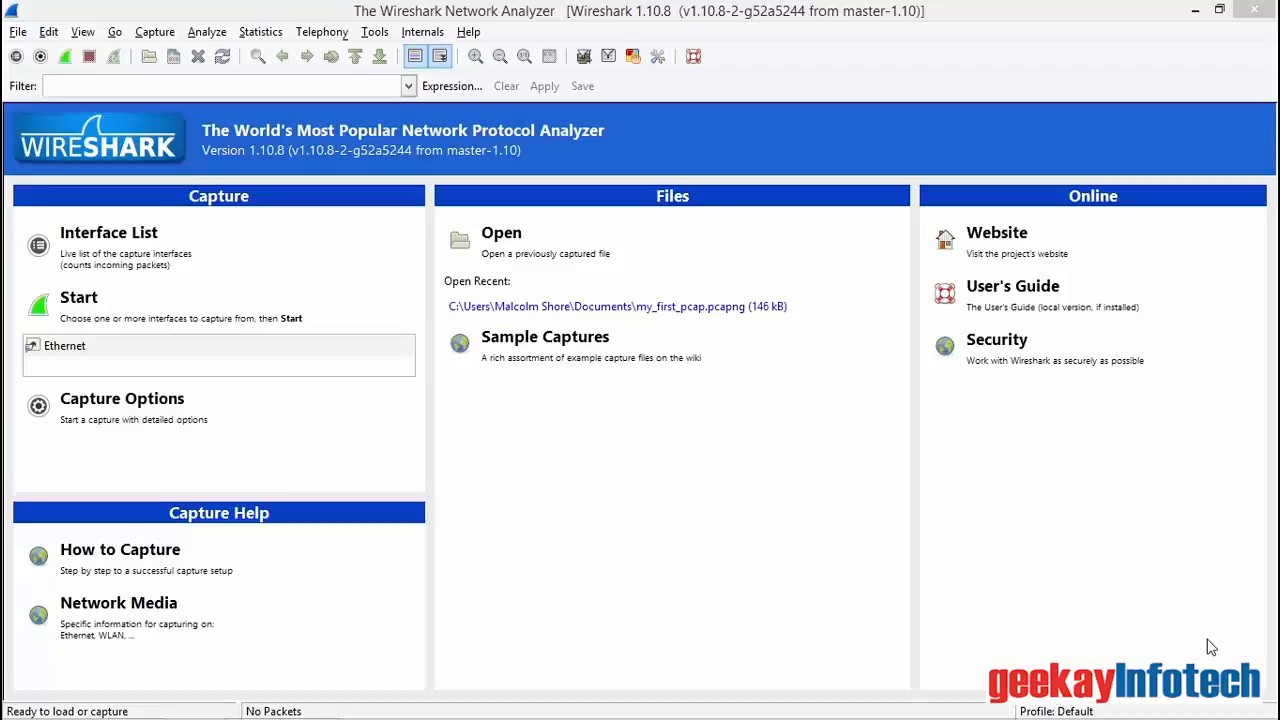
pyautogui.click(672, 306)
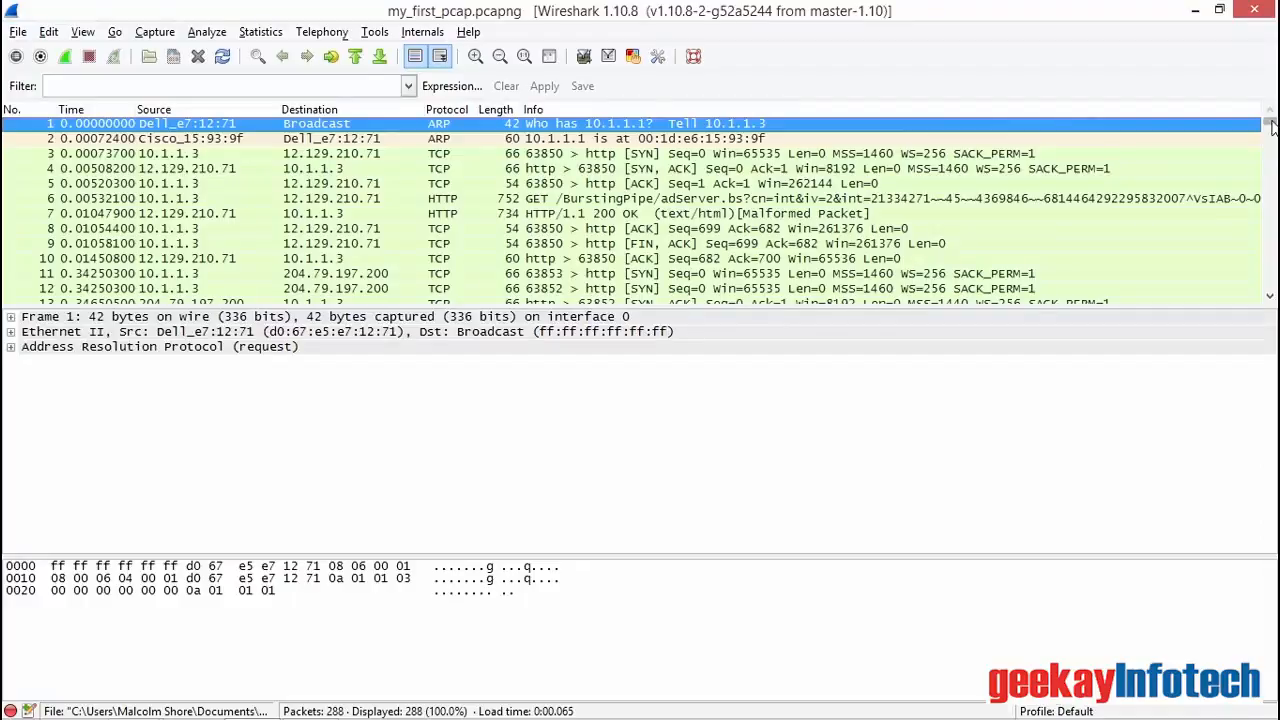
pyautogui.scroll(-20, 948, 163)
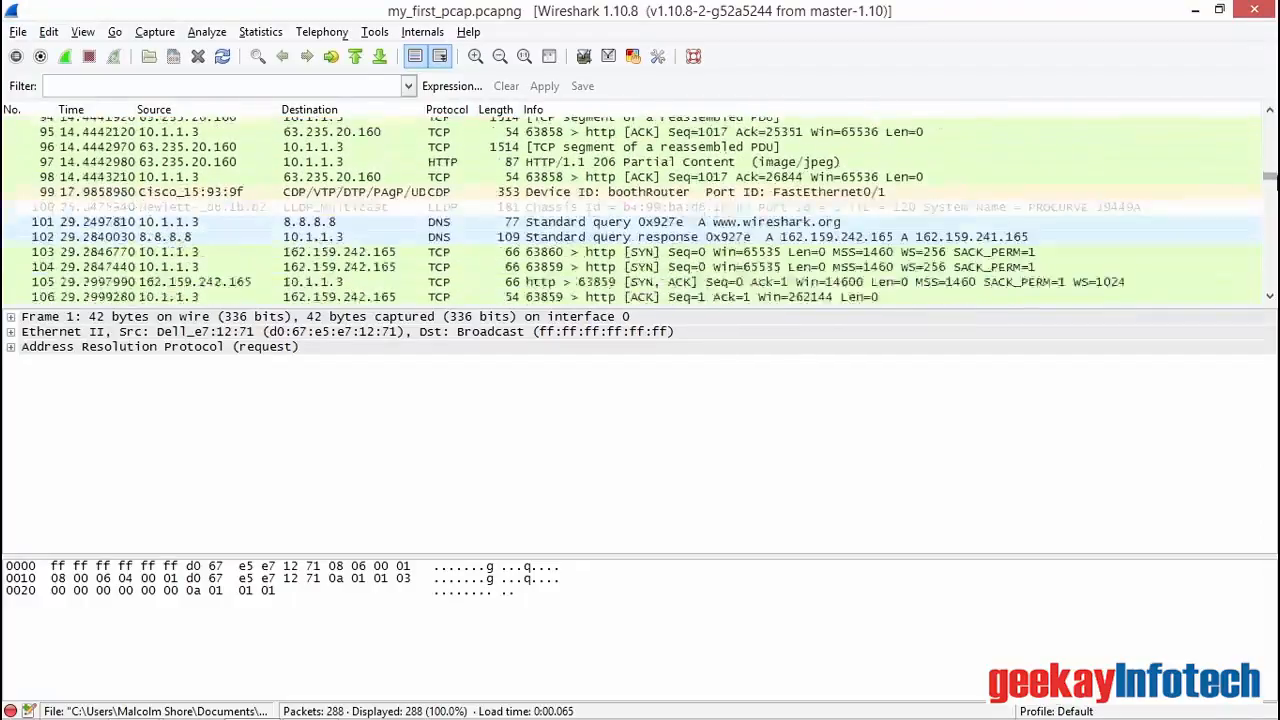
pyautogui.click(414, 248)
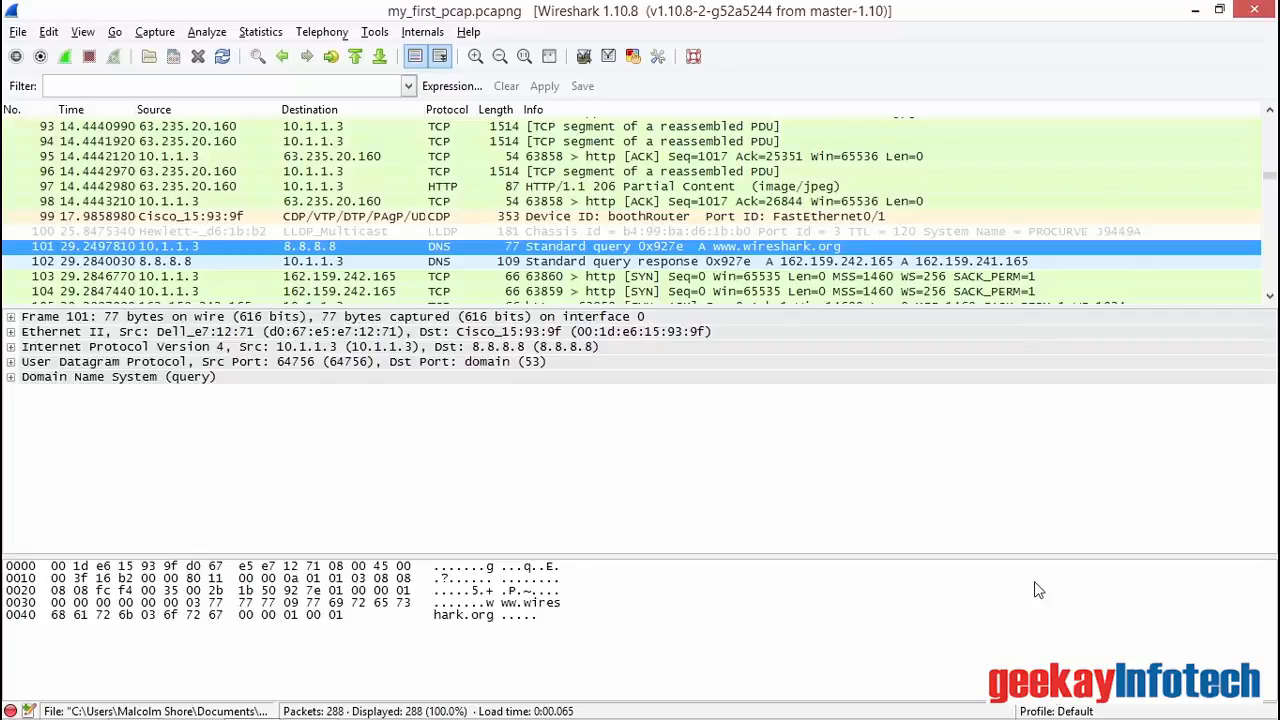
# Step: Examine the Domain Name System details of response packet 102, including its queries and answers
pyautogui.click(447, 263)
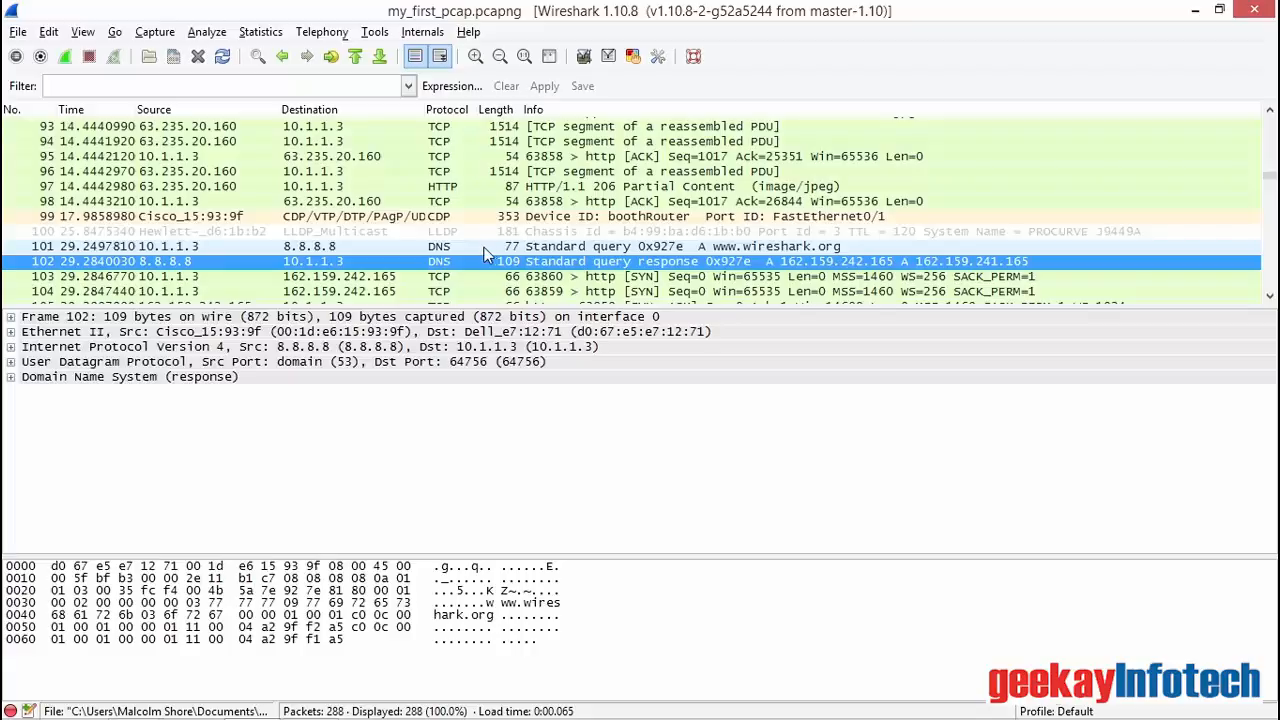
pyautogui.click(11, 378)
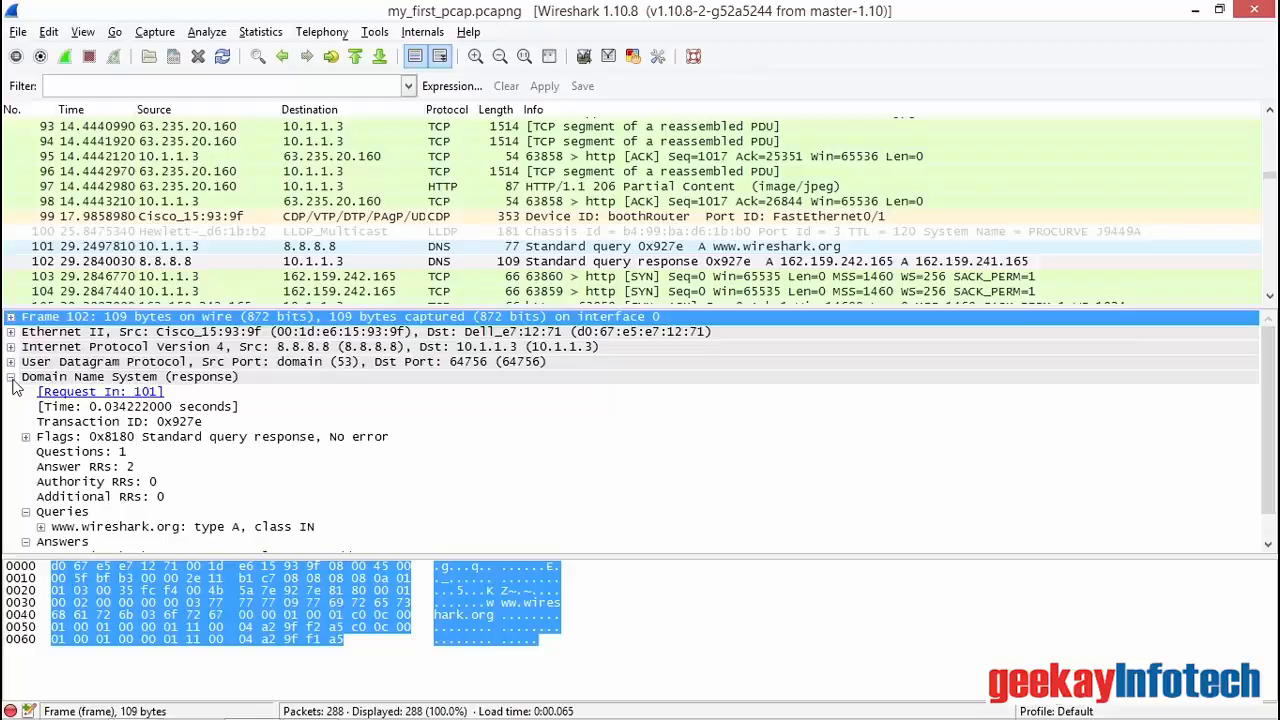
pyautogui.scroll(-1, 1270, 474)
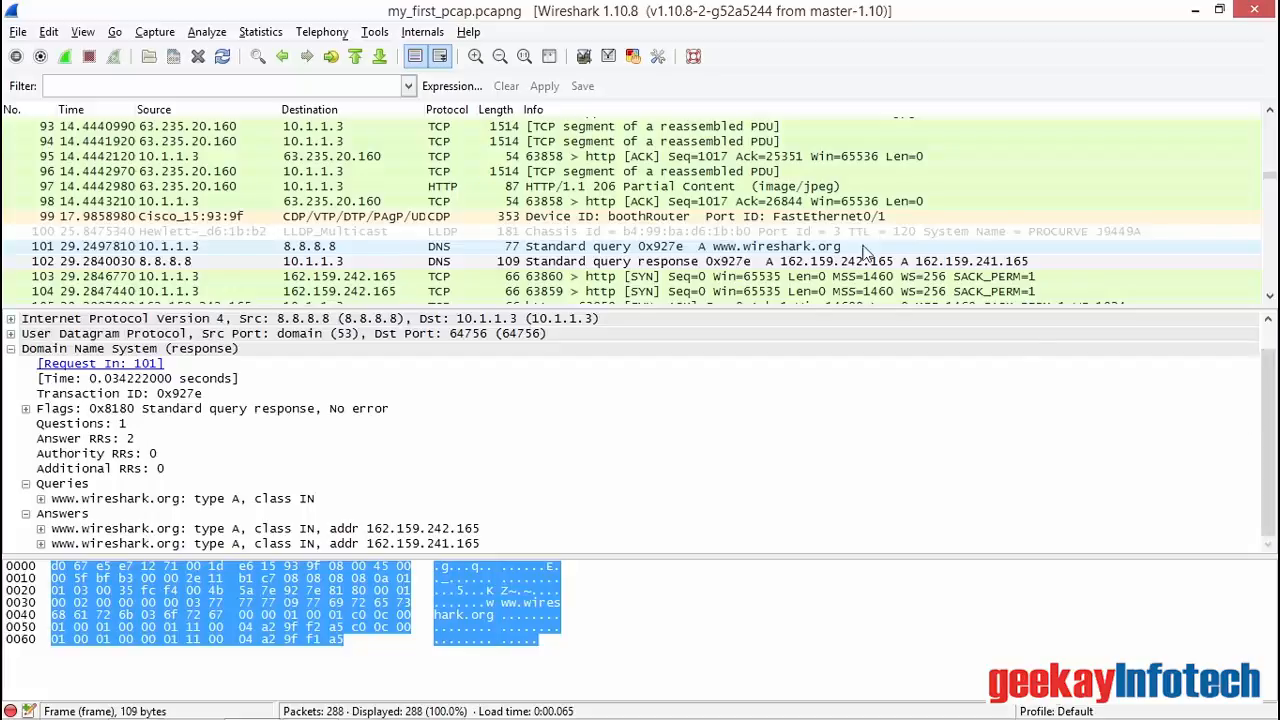
# Step: Apply a TCP conversation filter based on packet 103, the SYN sent to 162.159.242.165
pyautogui.click(458, 278)
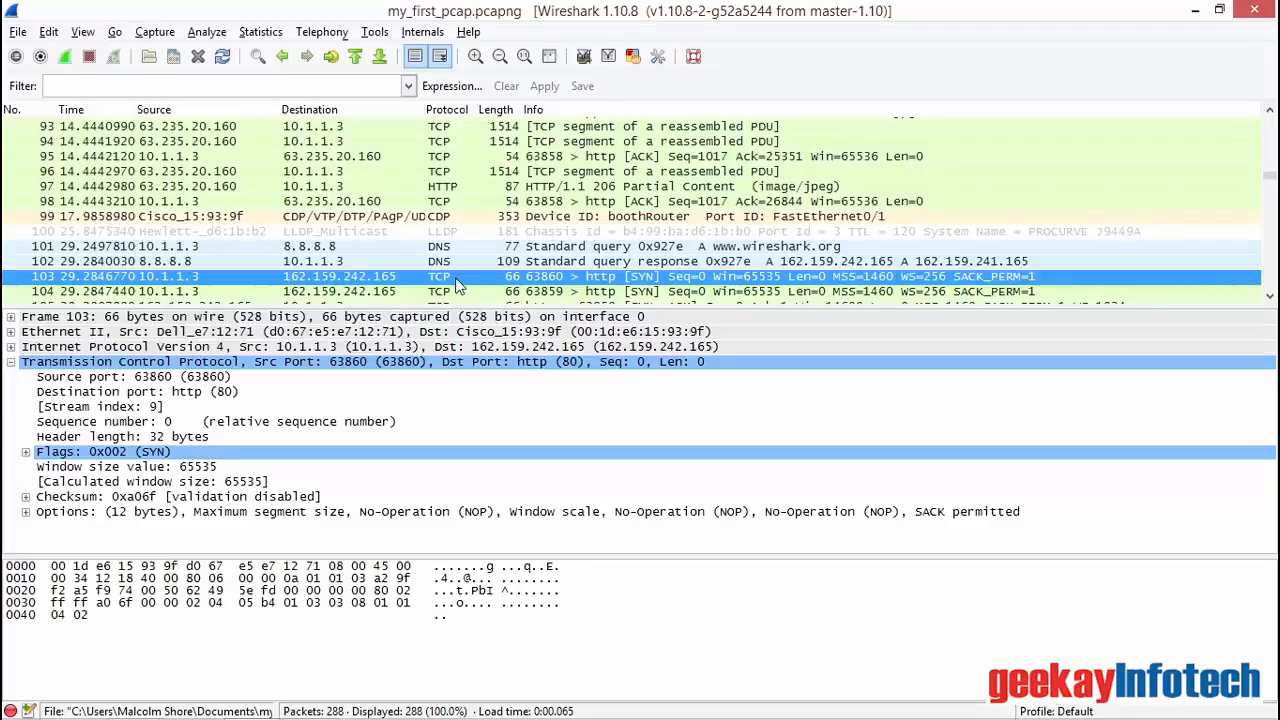
pyautogui.rightClick(460, 284)
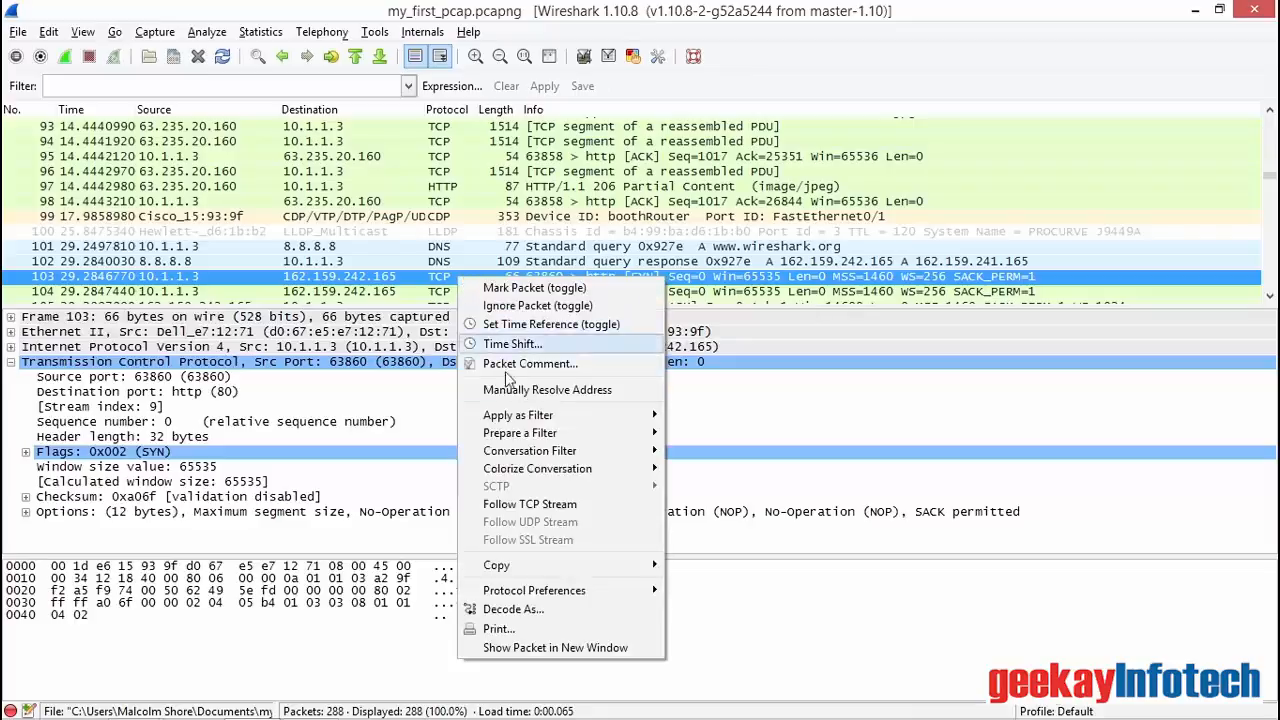
pyautogui.moveTo(545, 451)
pyautogui.click(731, 494)
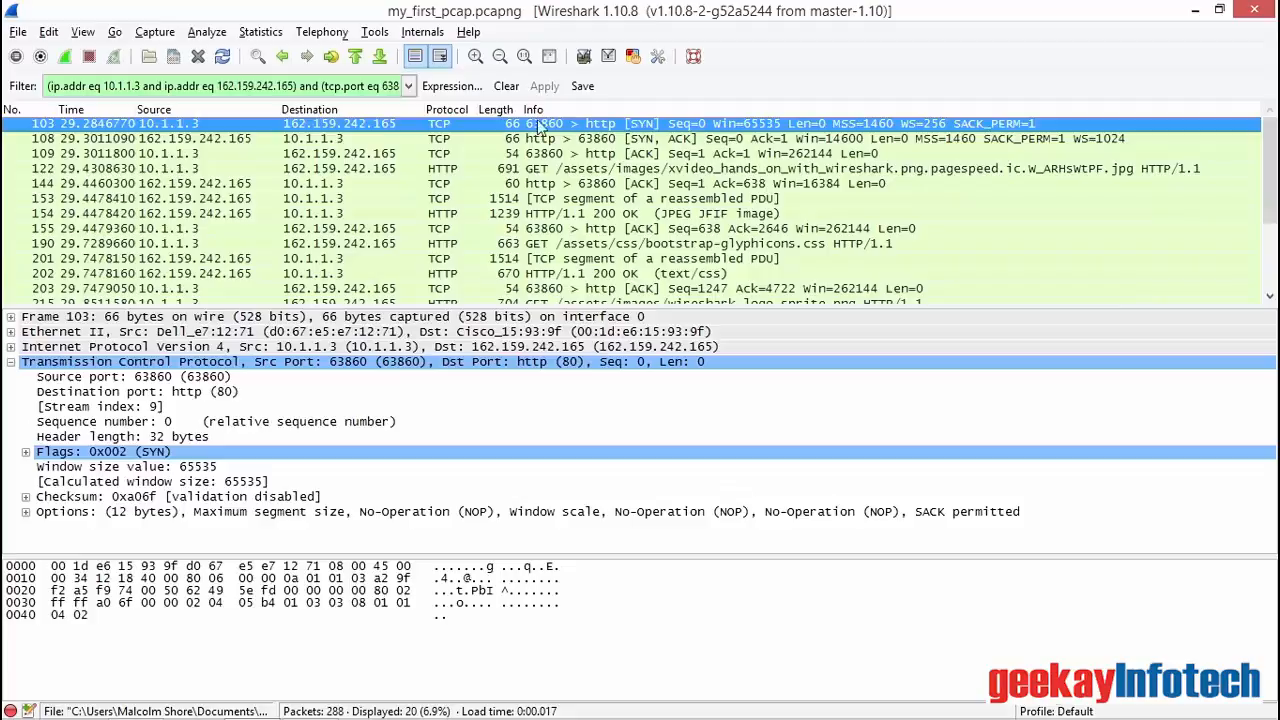
# Step: Inspect the SYN, ACK reply and the final ACK of the TCP handshake, packets 108 and 109
pyautogui.click(578, 141)
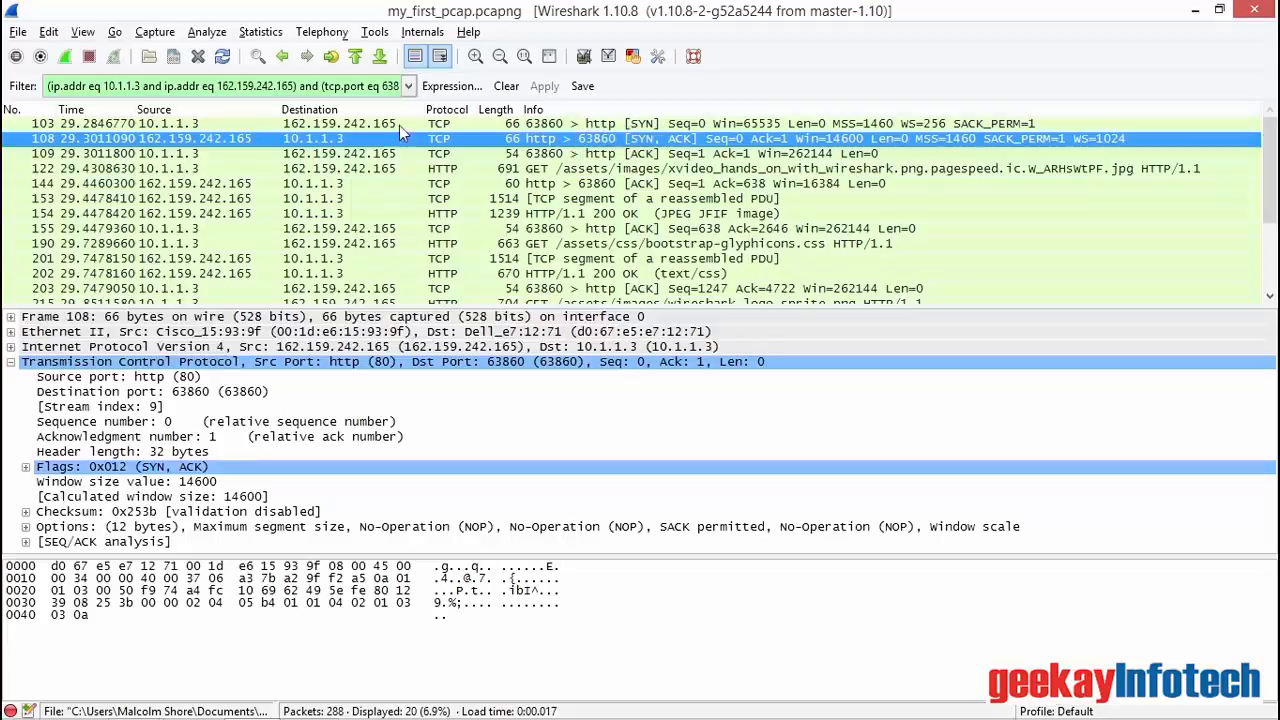
pyautogui.click(294, 155)
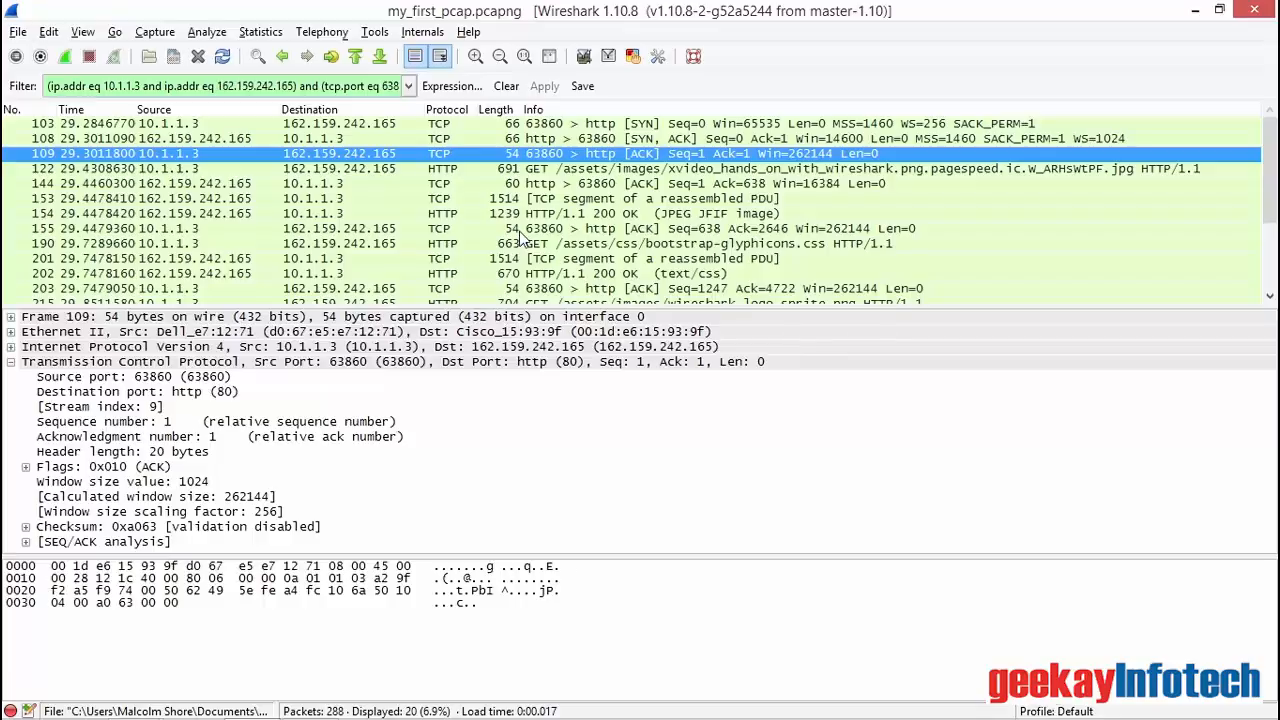
# Step: Follow the TCP stream of HTTP GET packet 122, look through the stream content, and close it
pyautogui.click(441, 170)
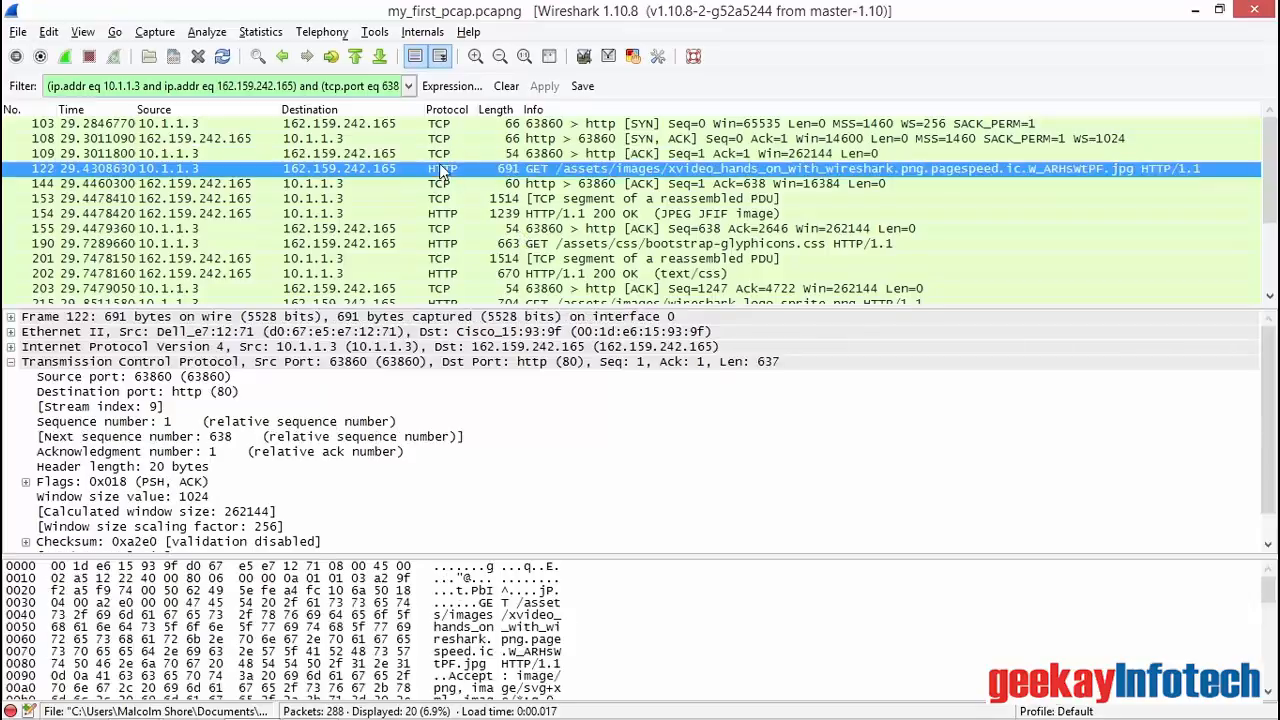
pyautogui.rightClick(442, 172)
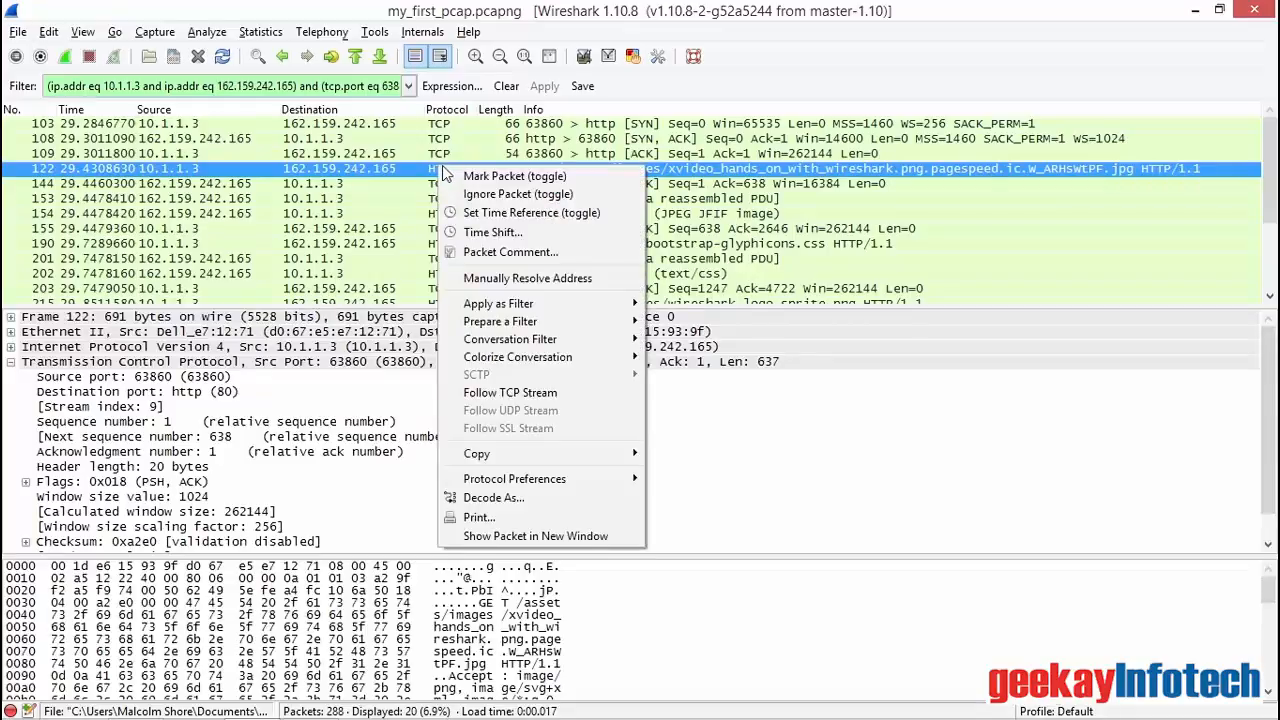
pyautogui.click(516, 399)
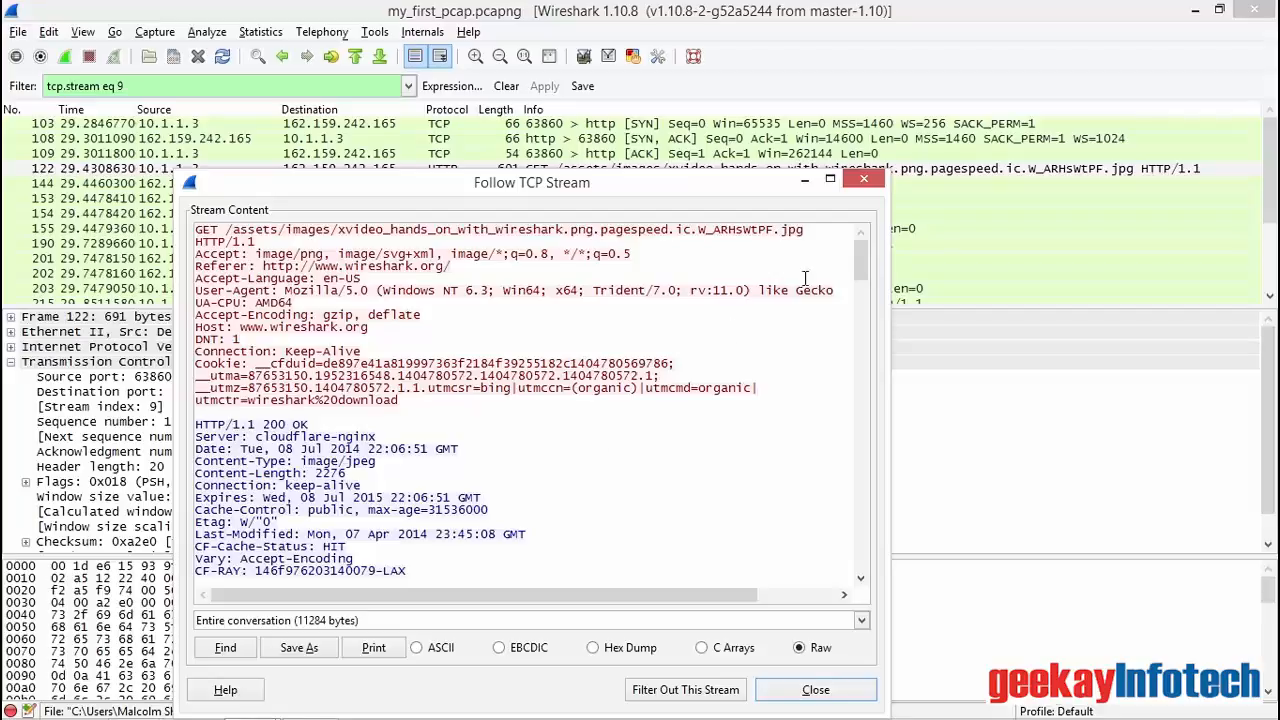
pyautogui.moveTo(864, 256); pyautogui.dragTo(855, 300)
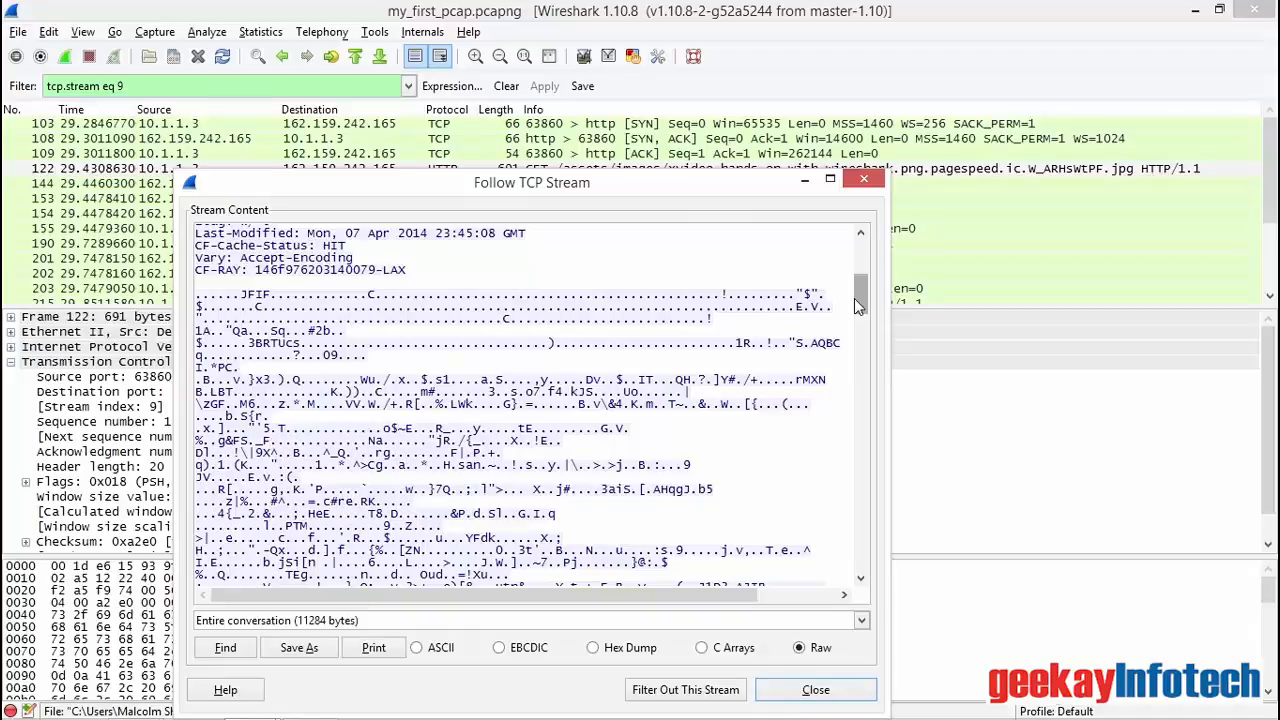
pyautogui.click(864, 179)
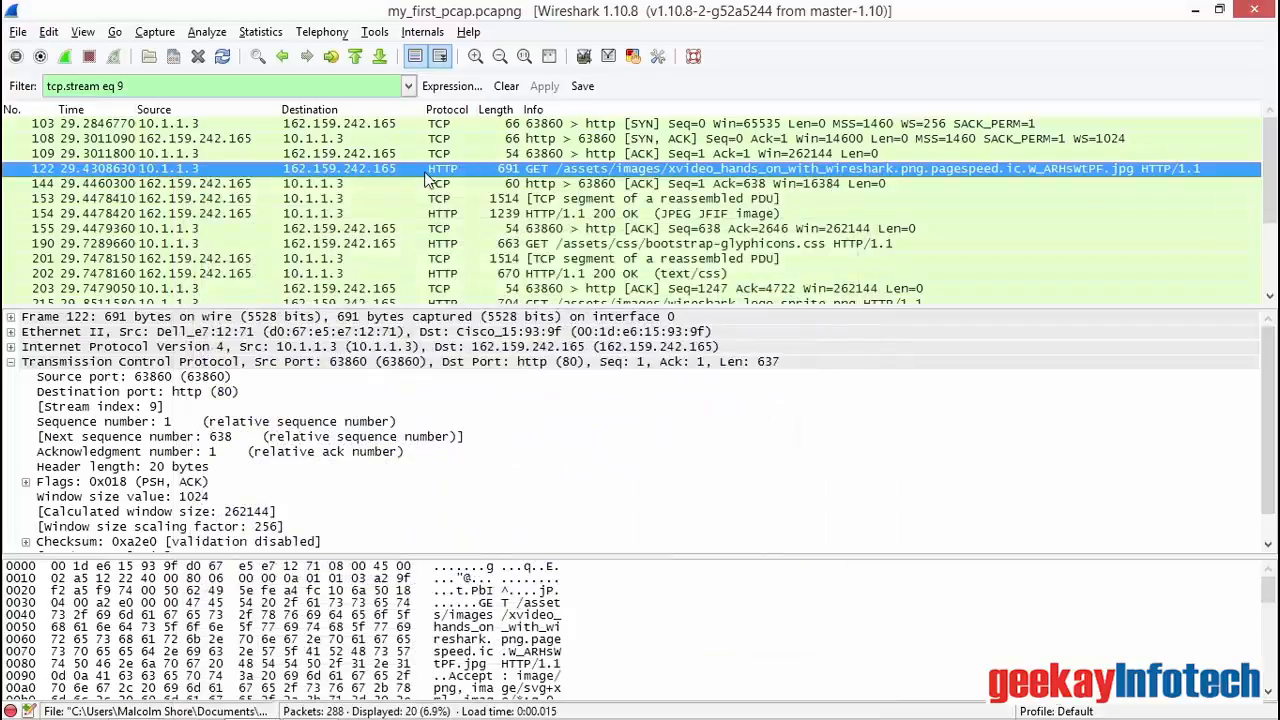
# Step: Expand the Internet Protocol Version 4 header of packet 122 and inspect its Total Length and Source fields
pyautogui.click(11, 347)
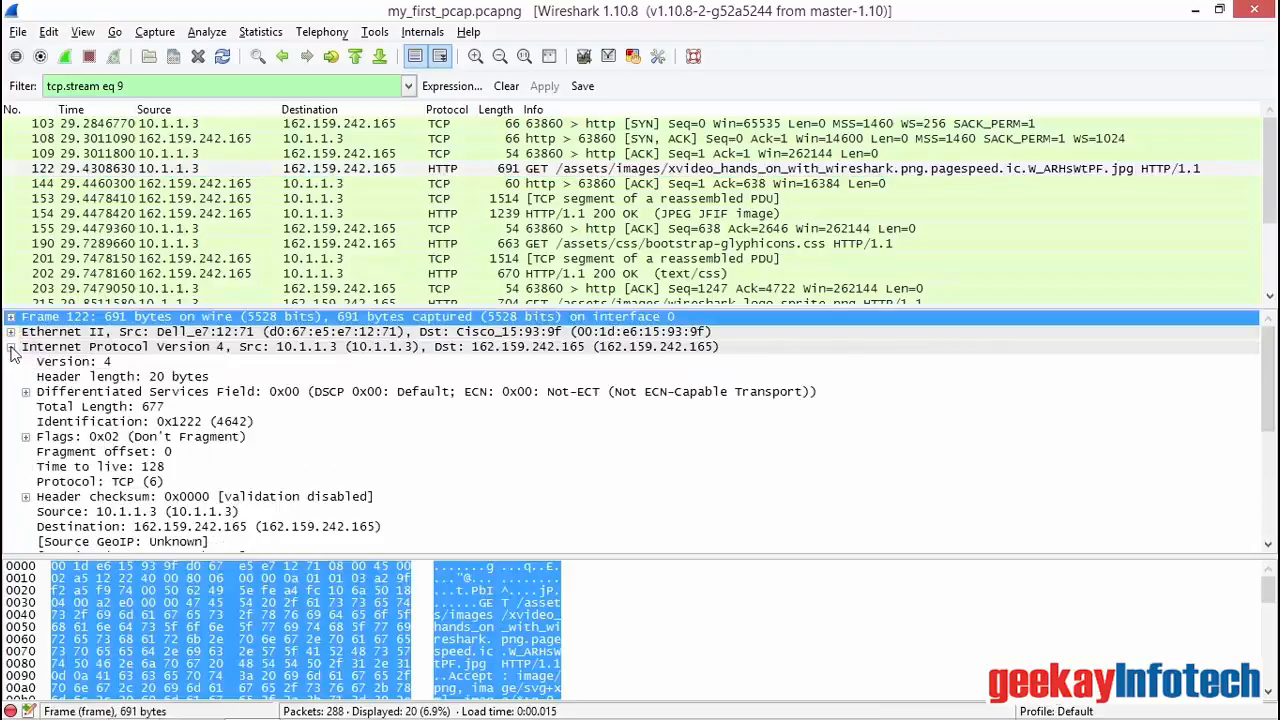
pyautogui.click(64, 350)
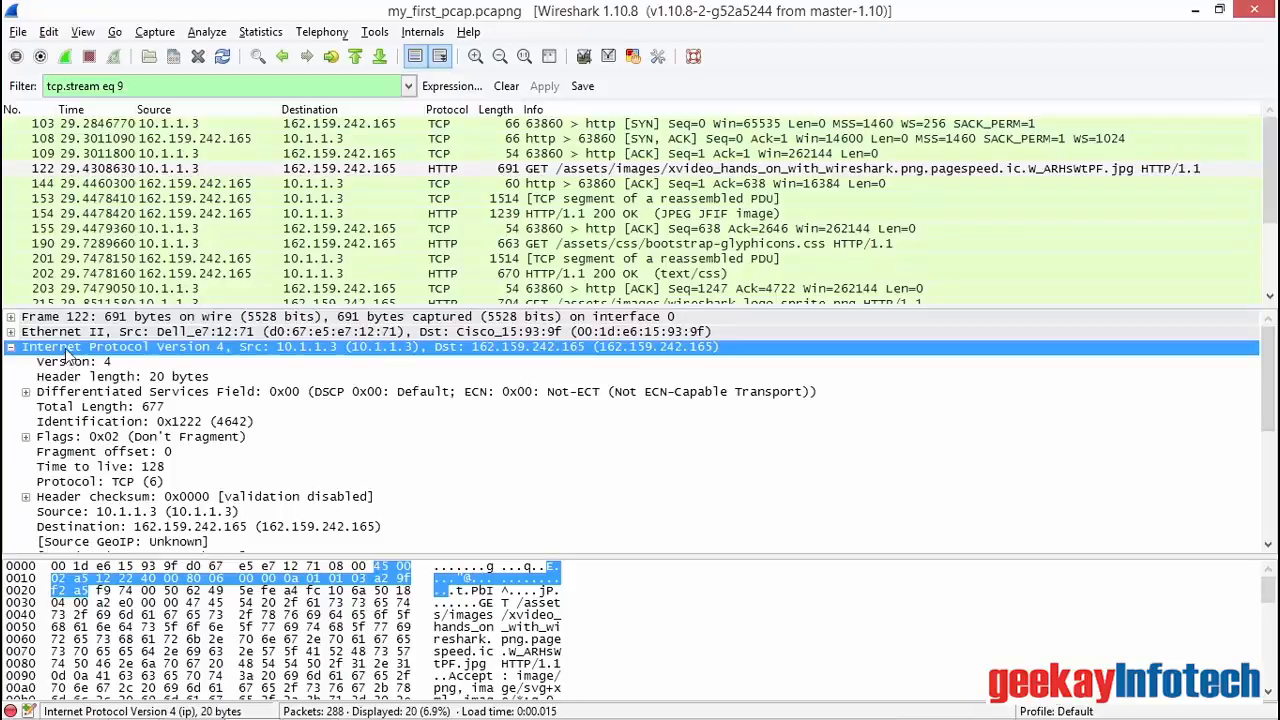
pyautogui.click(152, 409)
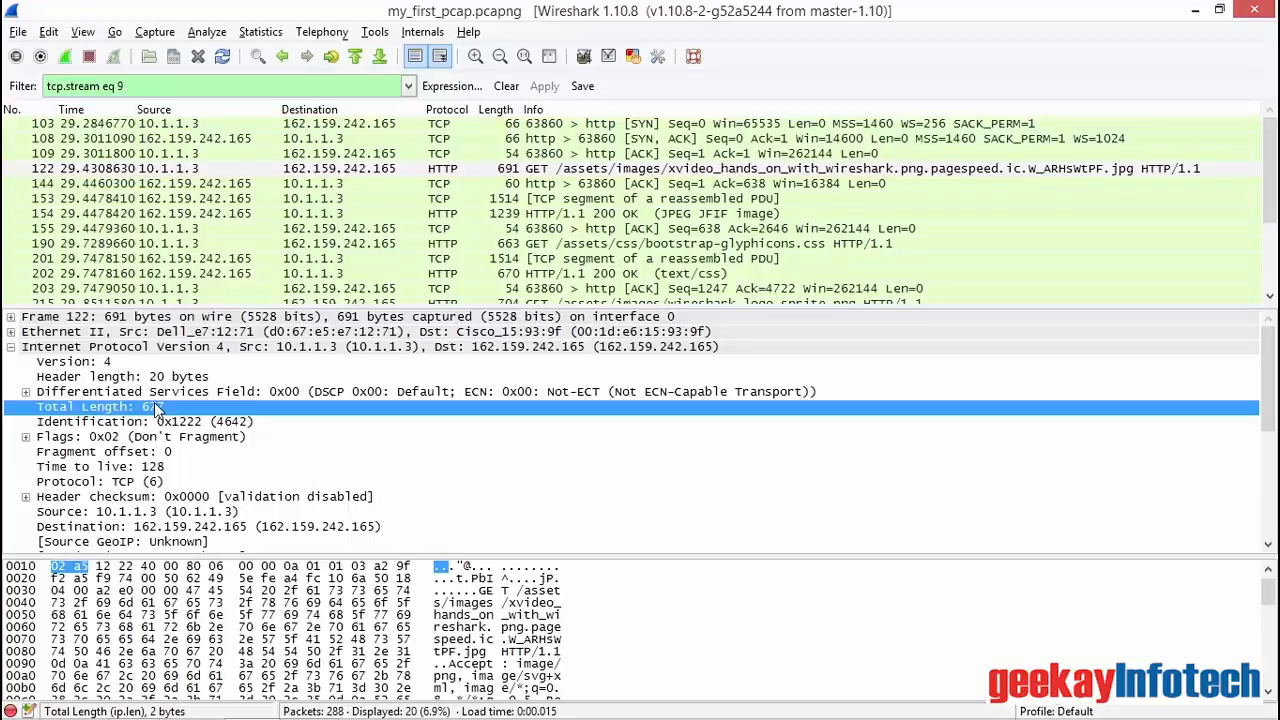
pyautogui.click(115, 512)
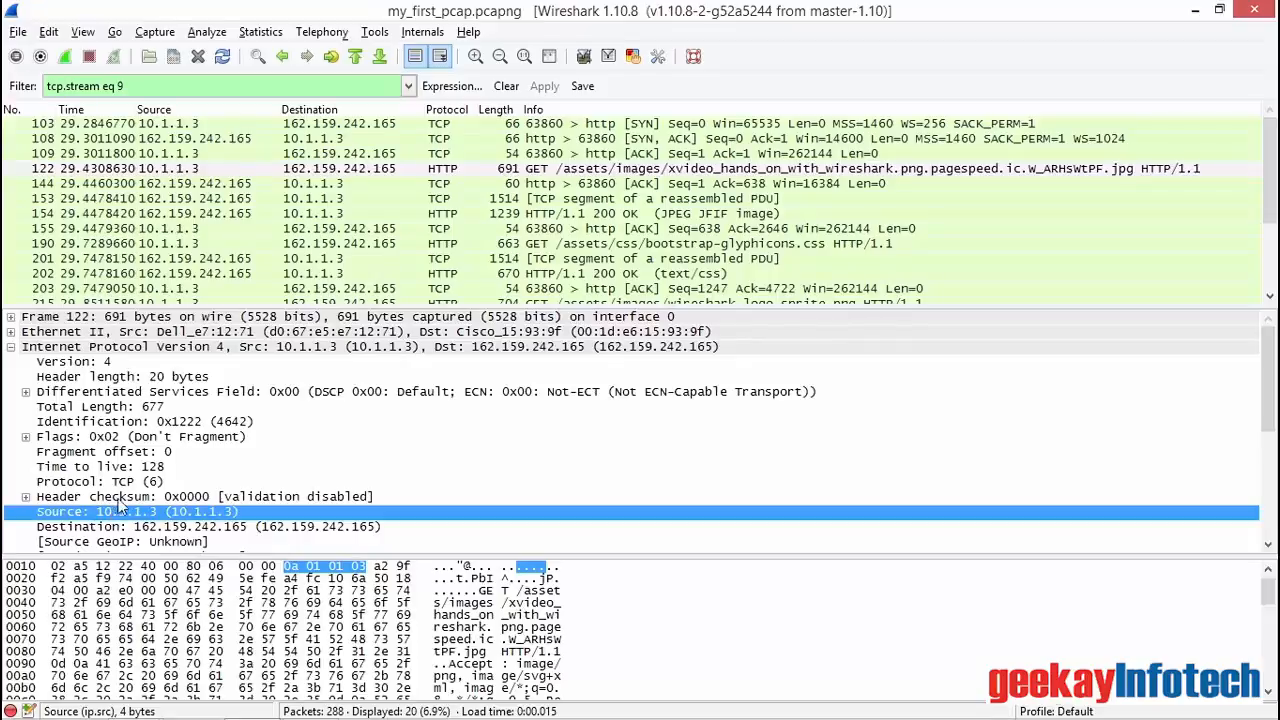
# Step: Clear the tcp.stream filter and choose the DNS query name field, dns.qry.name, for a new filter expression
pyautogui.click(514, 88)
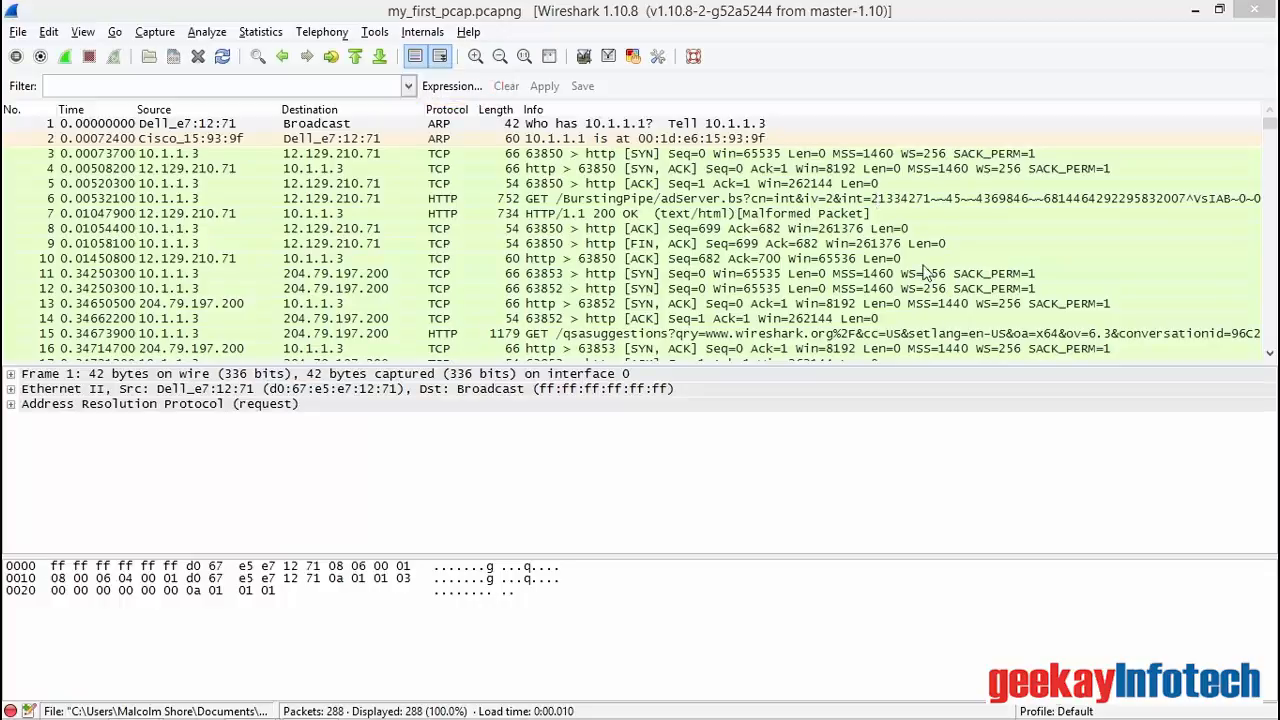
pyautogui.click(452, 86)
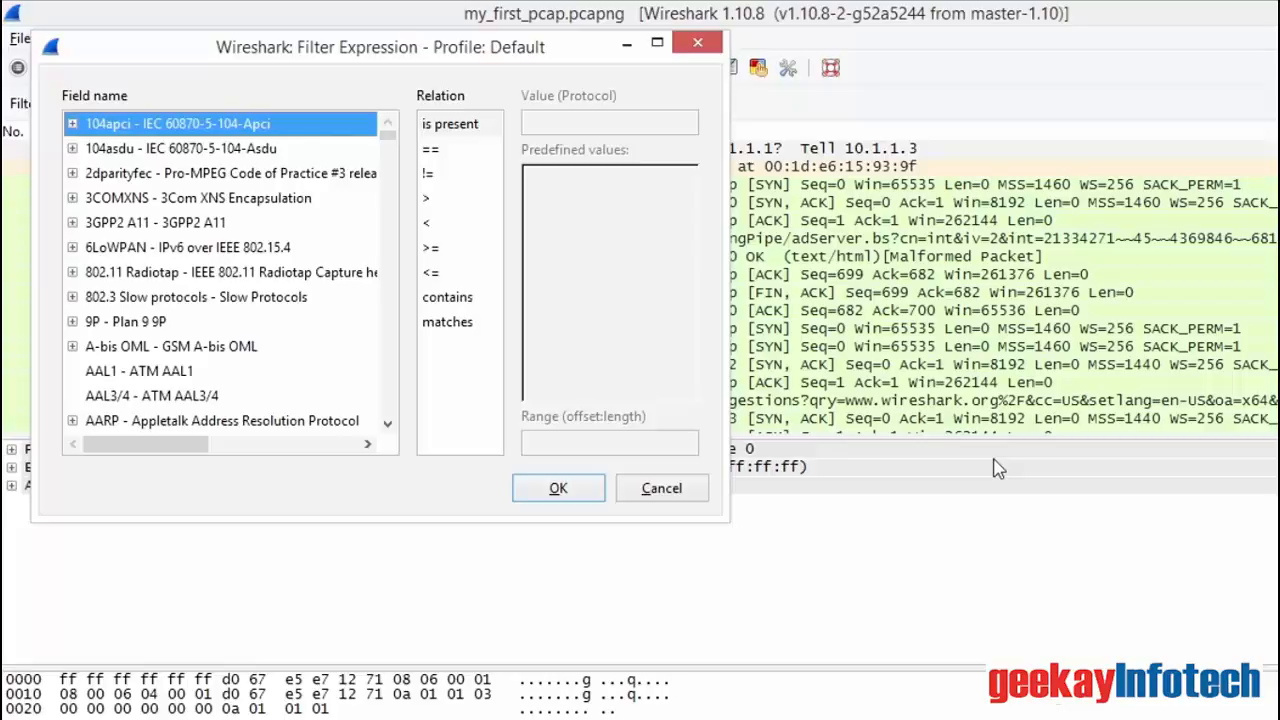
pyautogui.write('dns')
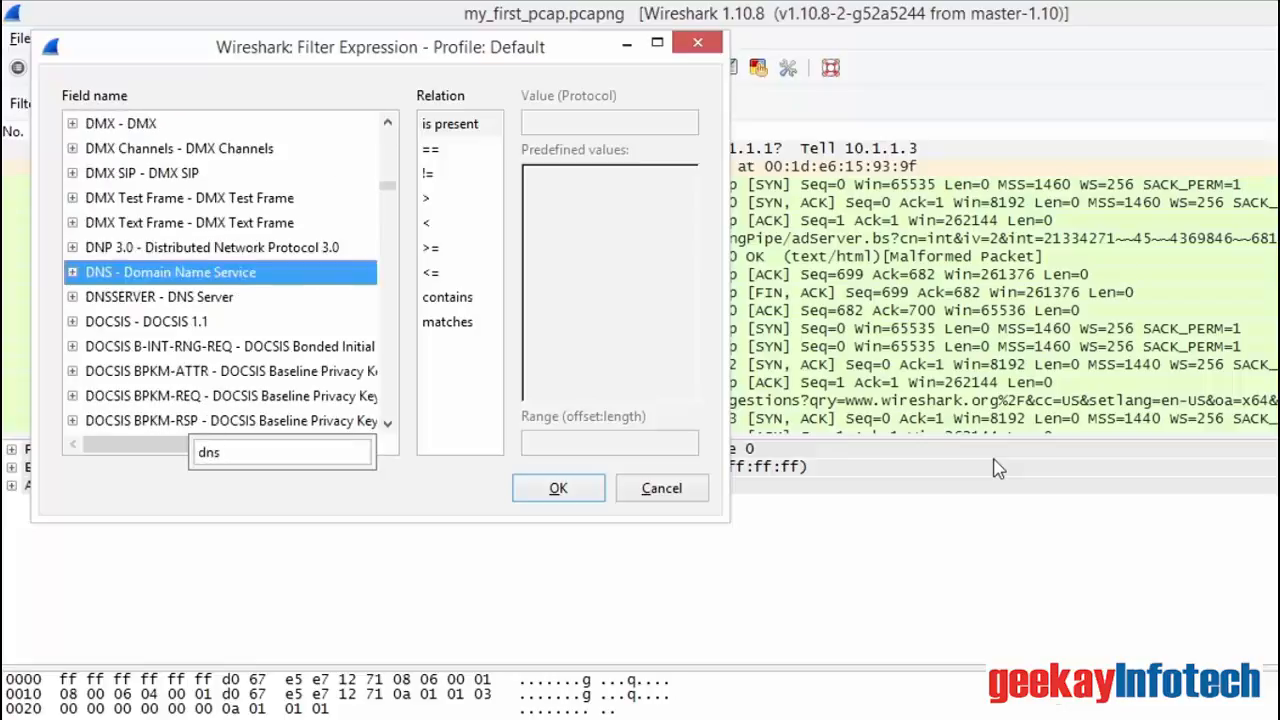
pyautogui.click(72, 273)
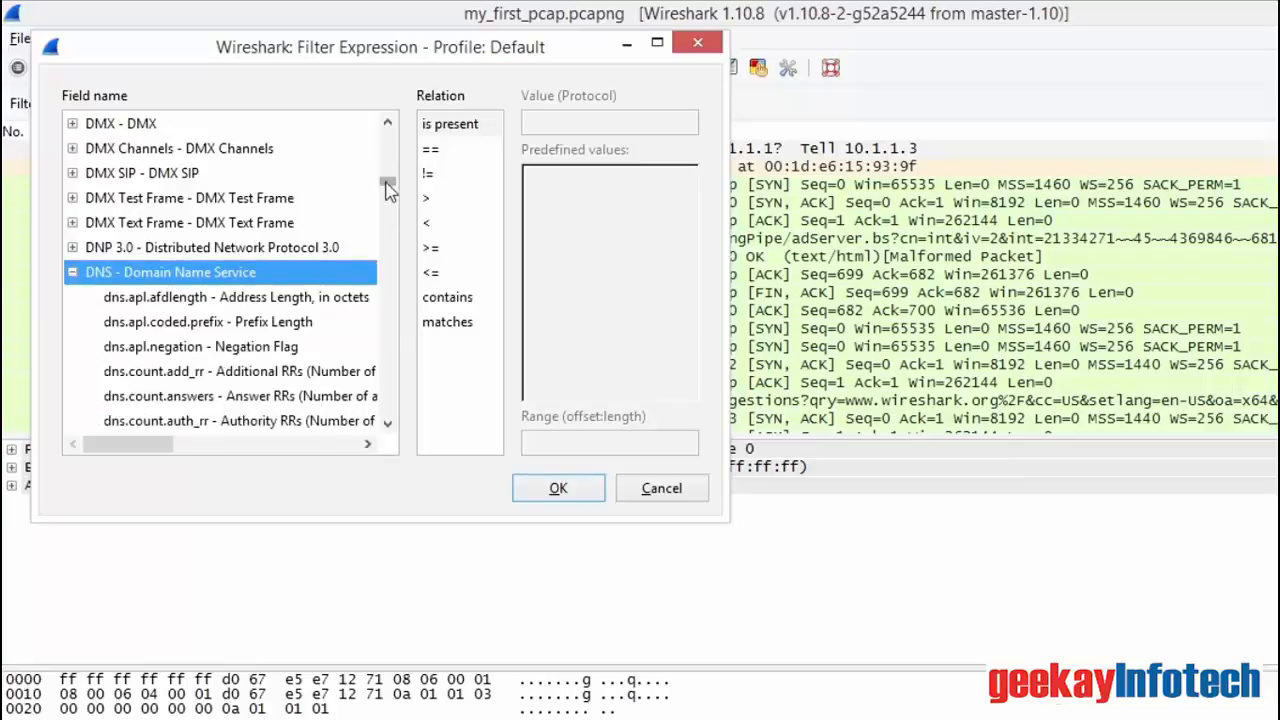
pyautogui.click(387, 423)
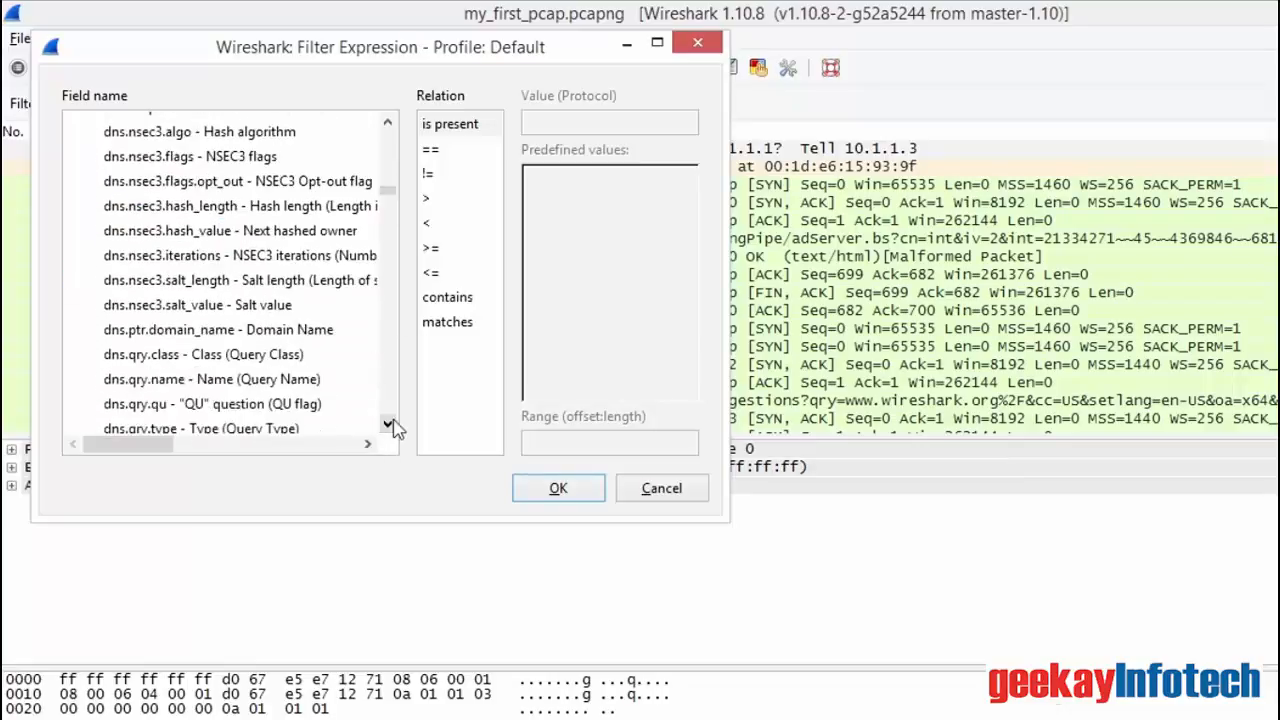
pyautogui.click(280, 385)
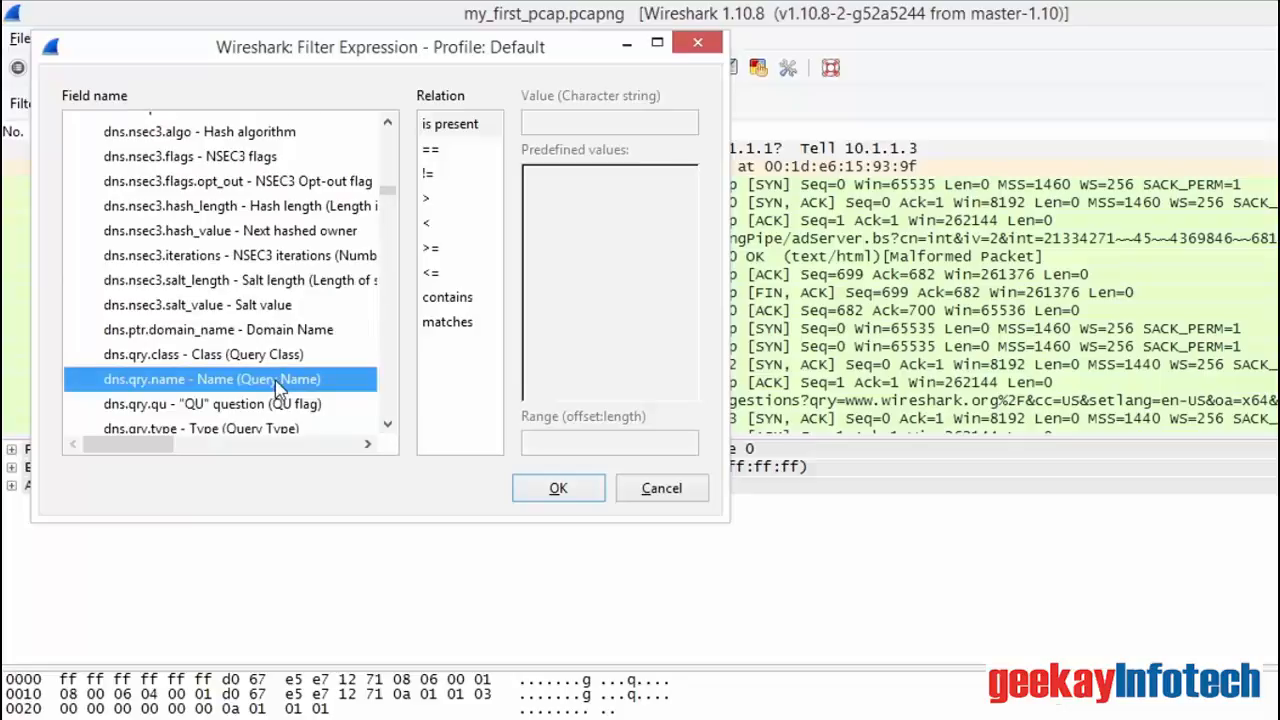
# Step: Complete the dns.qry.name expression with the contains relation and the value wireshark, and insert it as the display filter
pyautogui.click(450, 297)
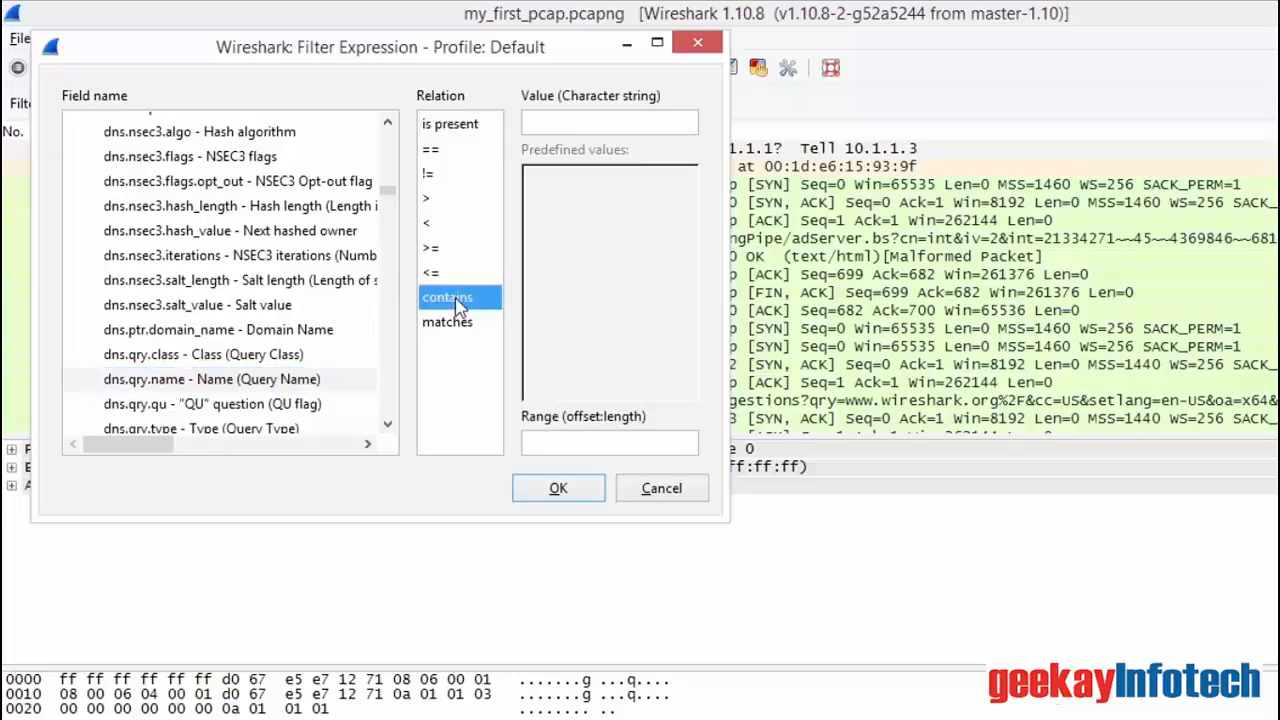
pyautogui.click(572, 120)
pyautogui.write('wireshar')
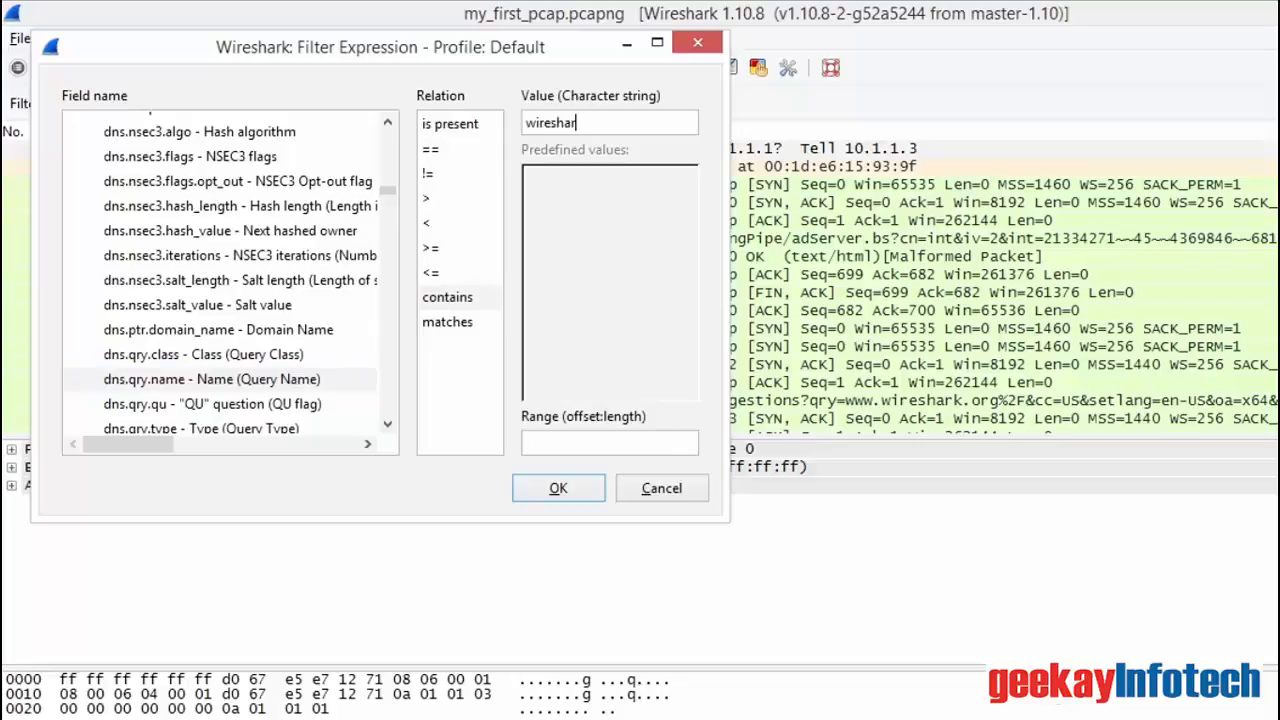
pyautogui.write('k')
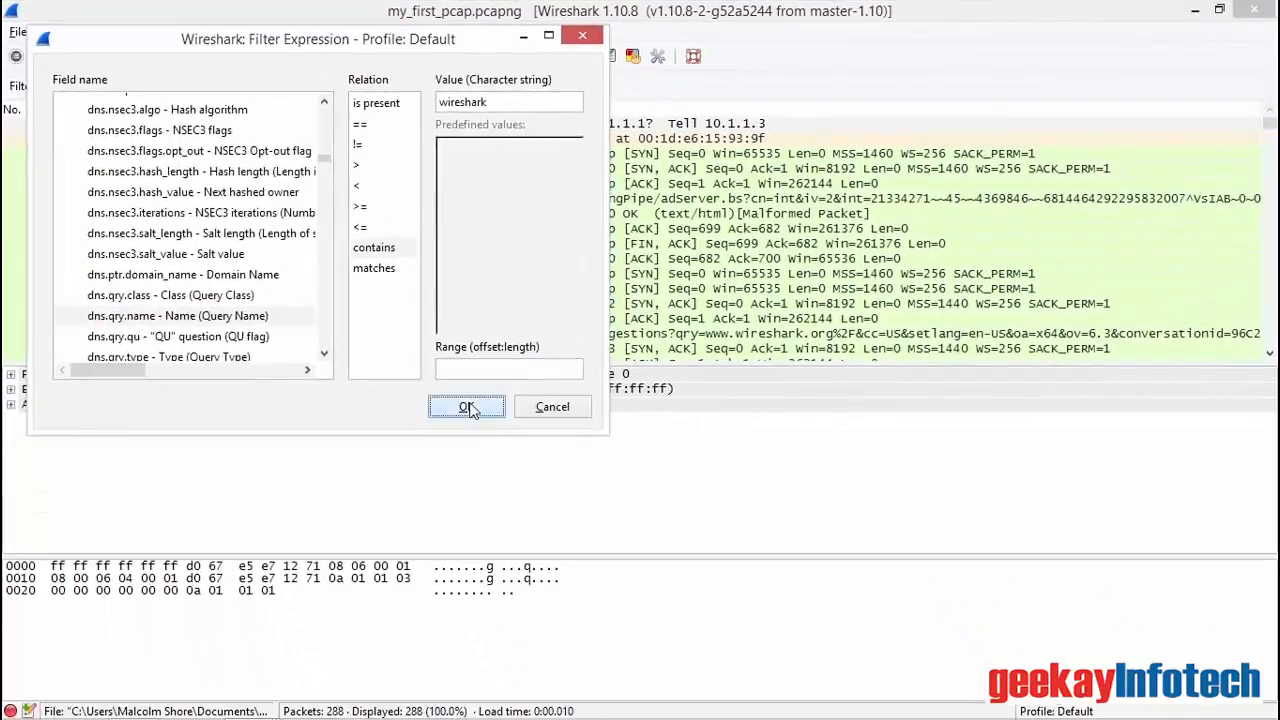
pyautogui.click(558, 488)
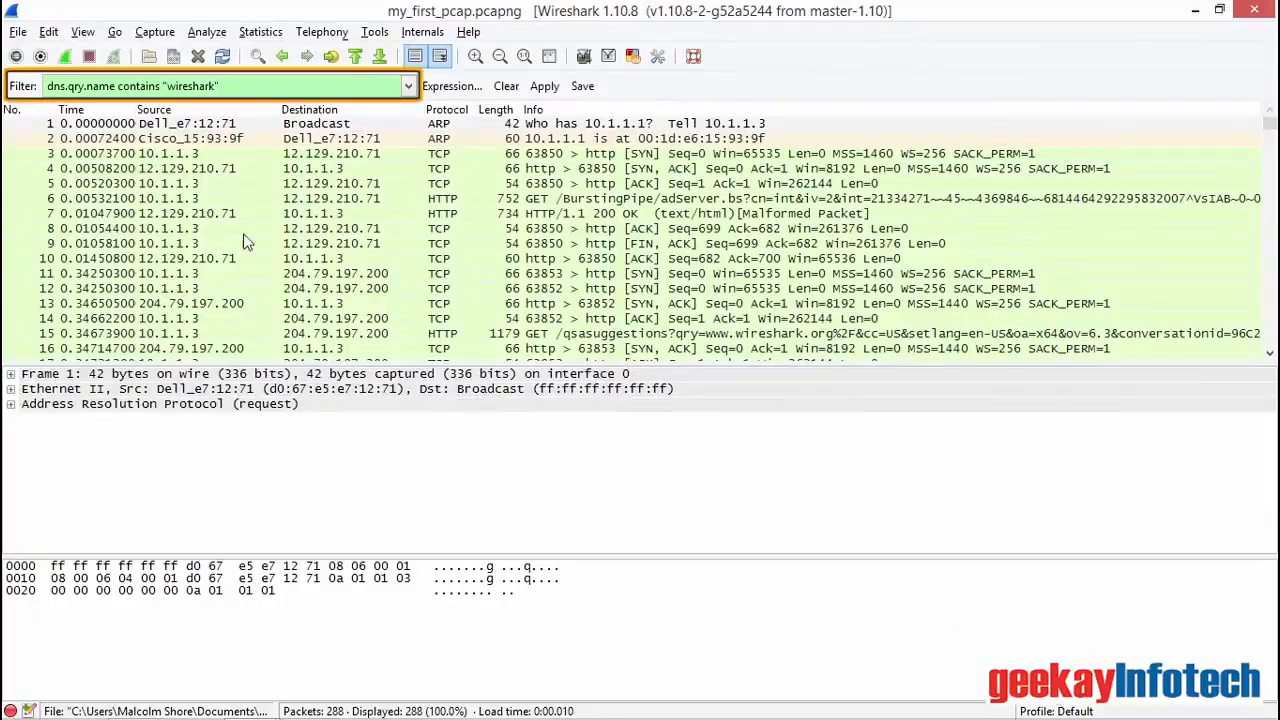
# Step: Append an x to the display filter to test its syntax check, remove it, and apply the DNS query name filter
pyautogui.write('x')
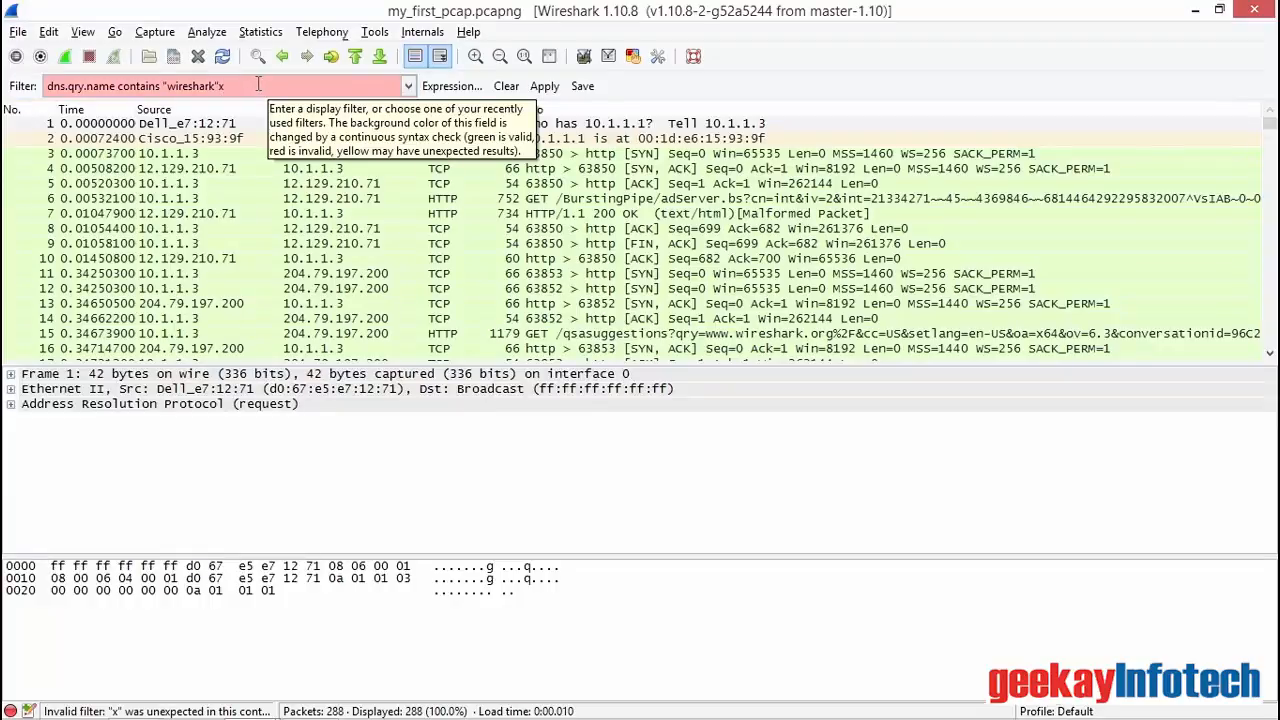
pyautogui.press('BackSpace')
pyautogui.click(543, 86)
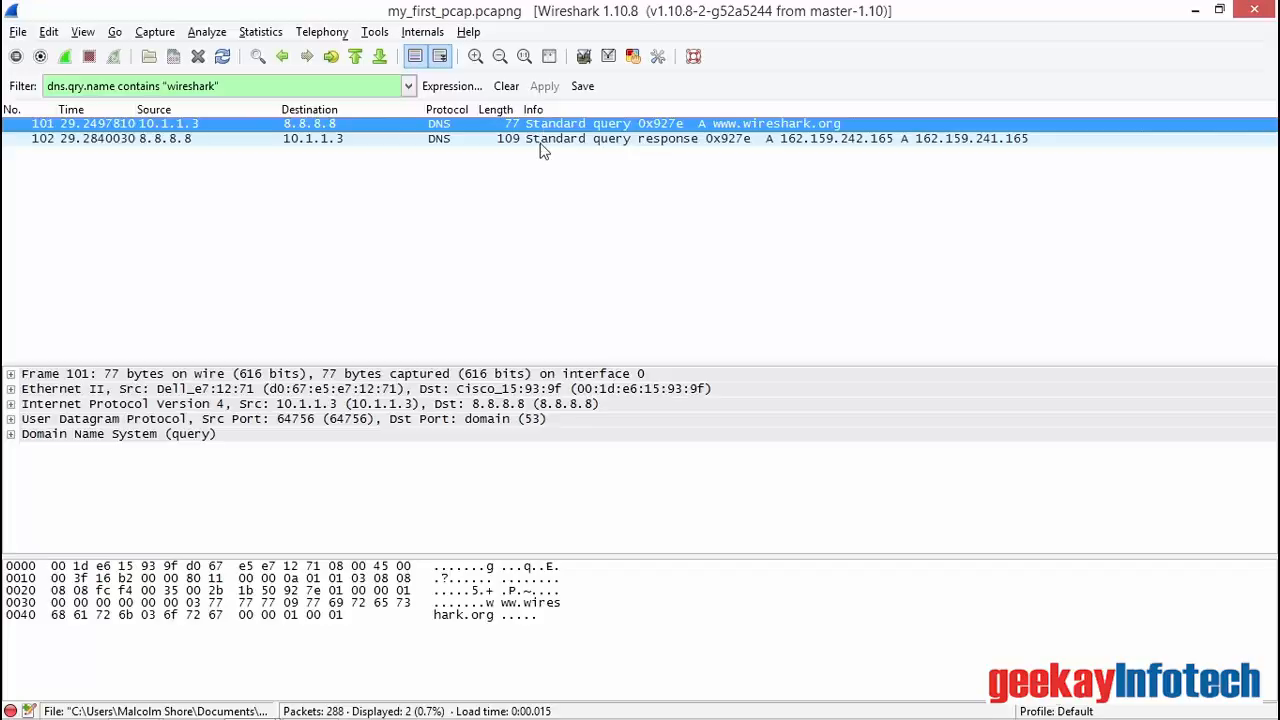
# Step: Clear the DNS filter and choose the IPv4 source field, ip.src, for a new filter expression
pyautogui.click(507, 87)
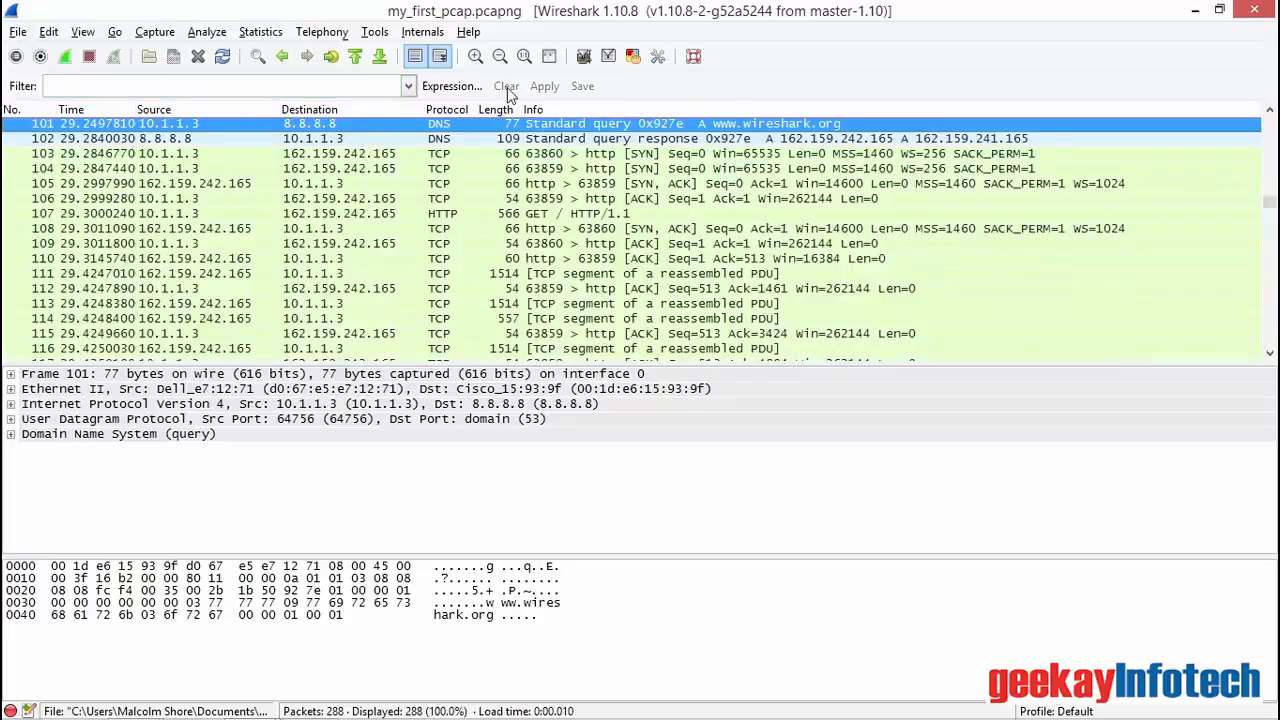
pyautogui.click(451, 86)
pyautogui.write('ipv')
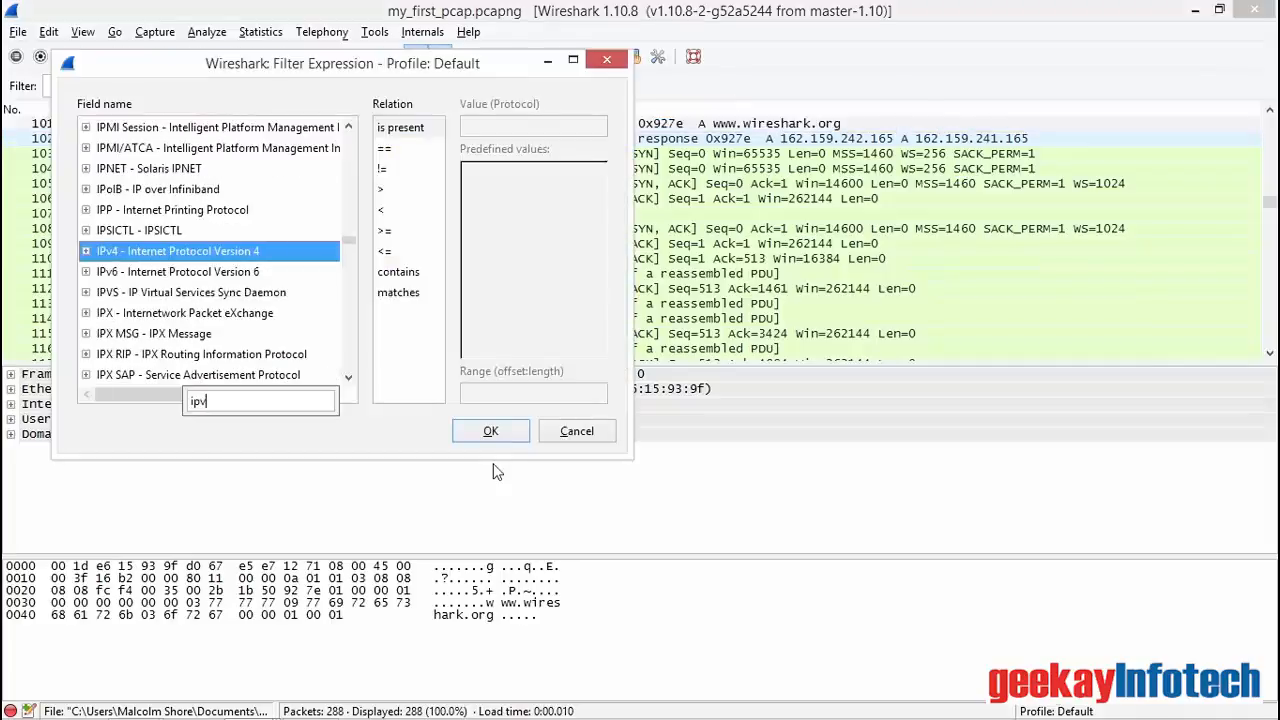
pyautogui.write('4')
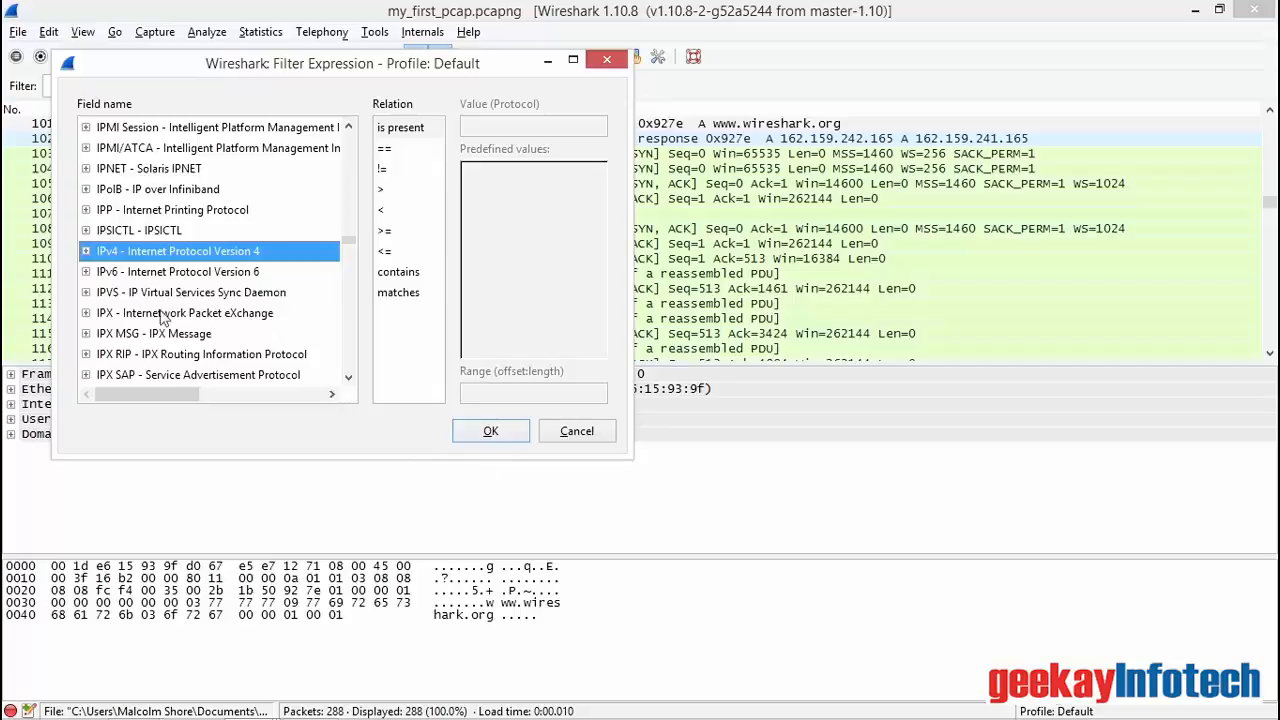
pyautogui.click(85, 251)
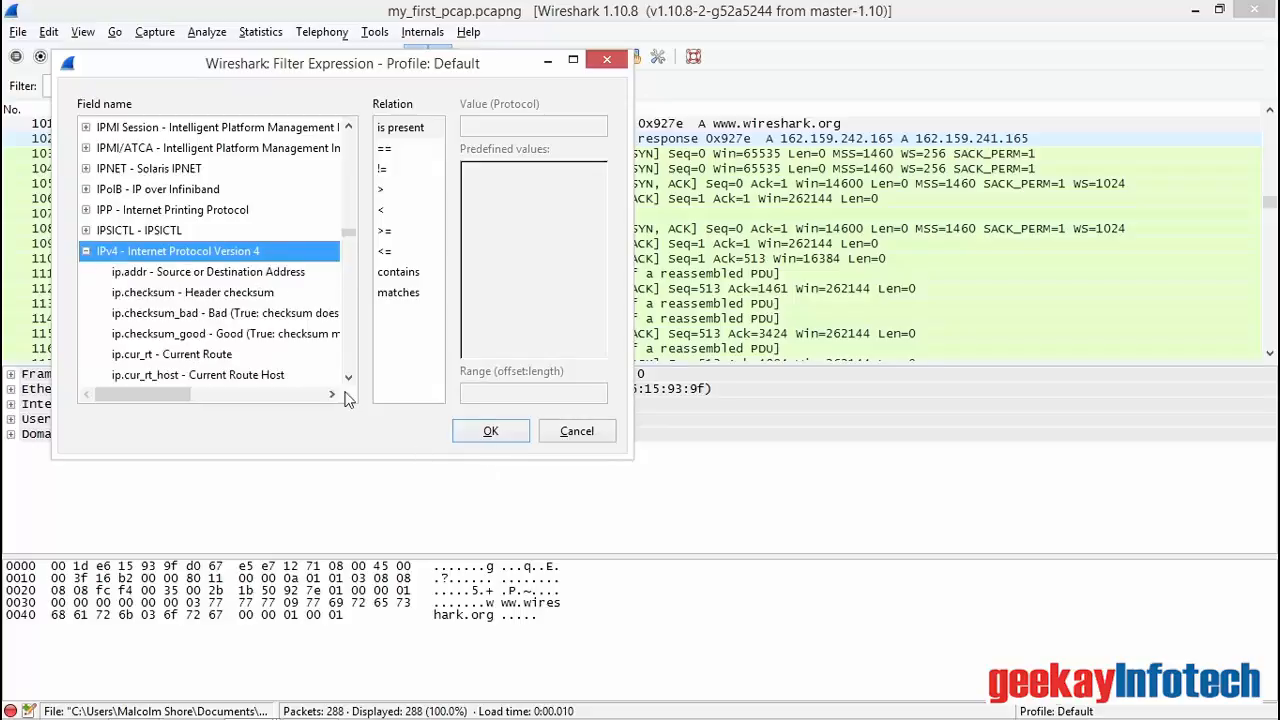
pyautogui.moveTo(350, 381); pyautogui.dragTo(355, 373)
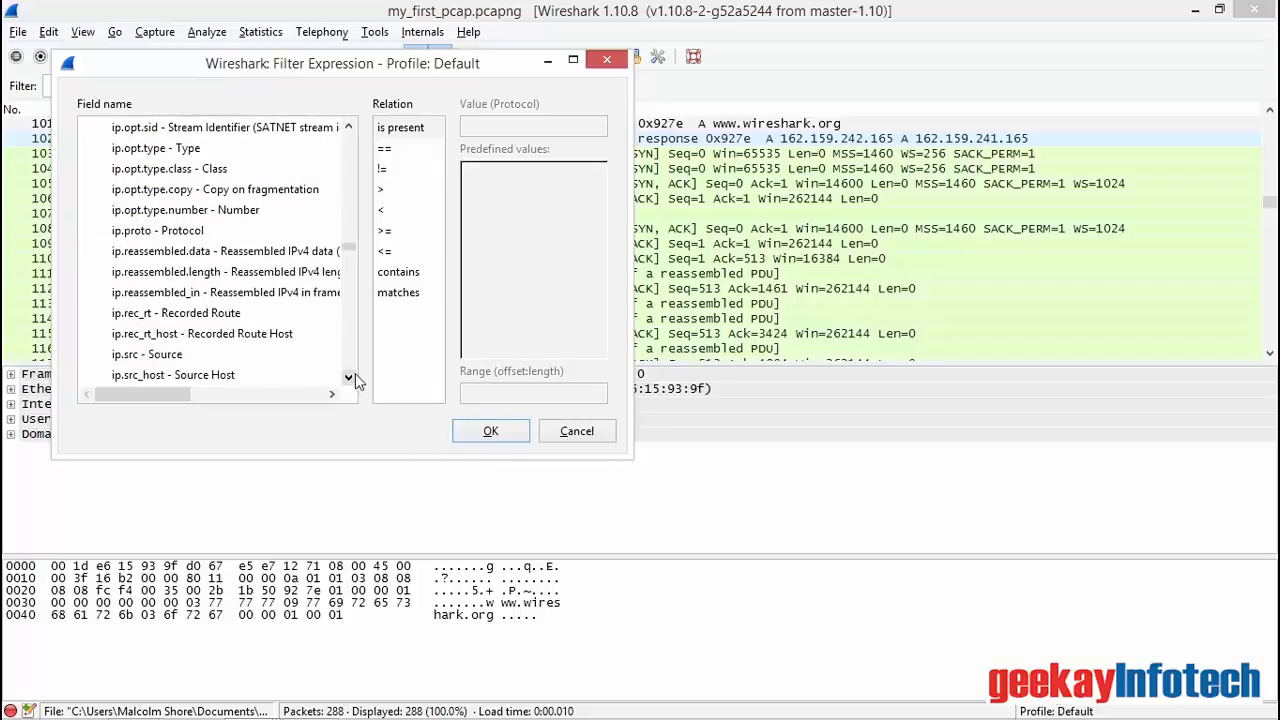
pyautogui.click(122, 356)
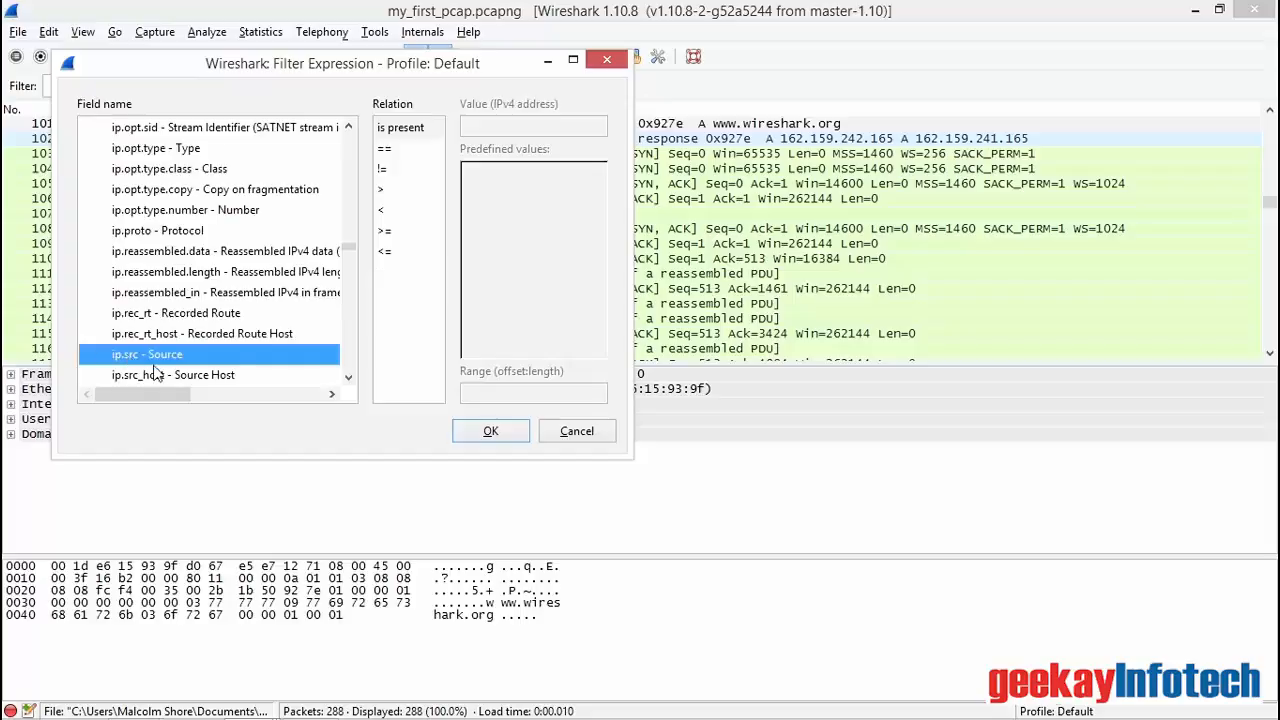
# Step: Set the ip.src expression to equal 10.1.1.3 and apply it as the display filter
pyautogui.click(385, 148)
pyautogui.click(557, 128)
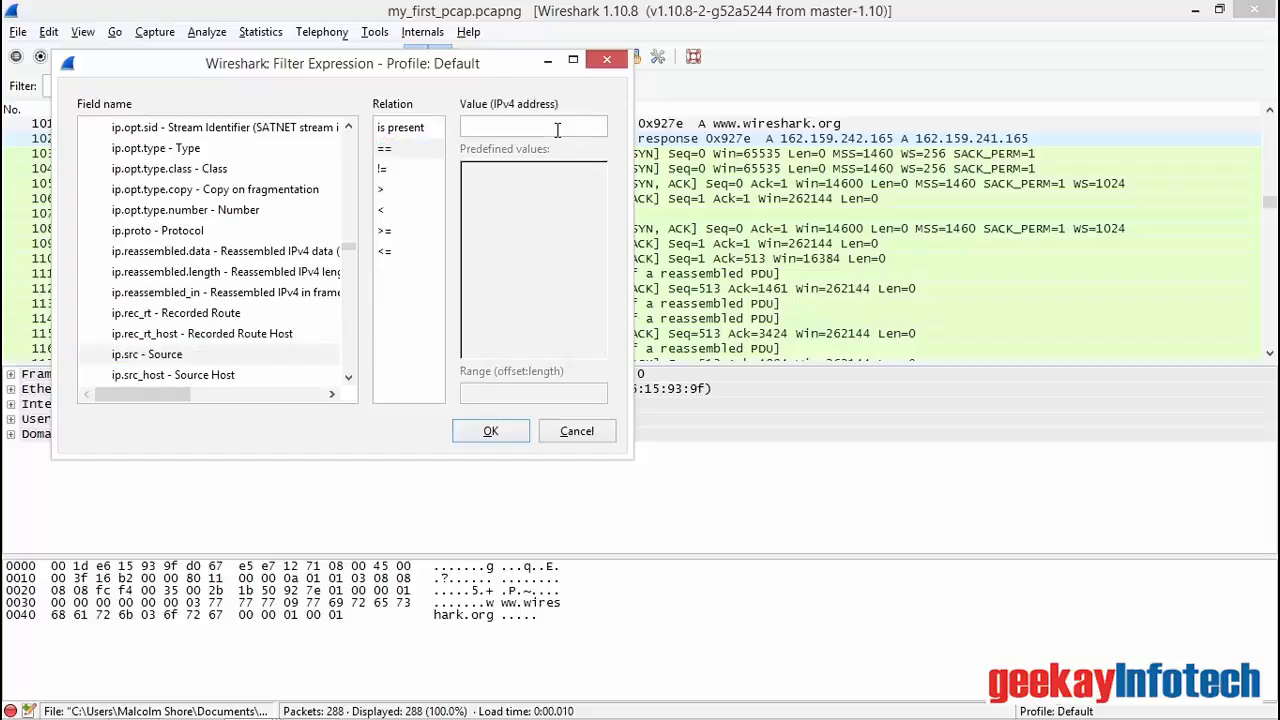
pyautogui.write('10.1.1.3')
pyautogui.click(491, 430)
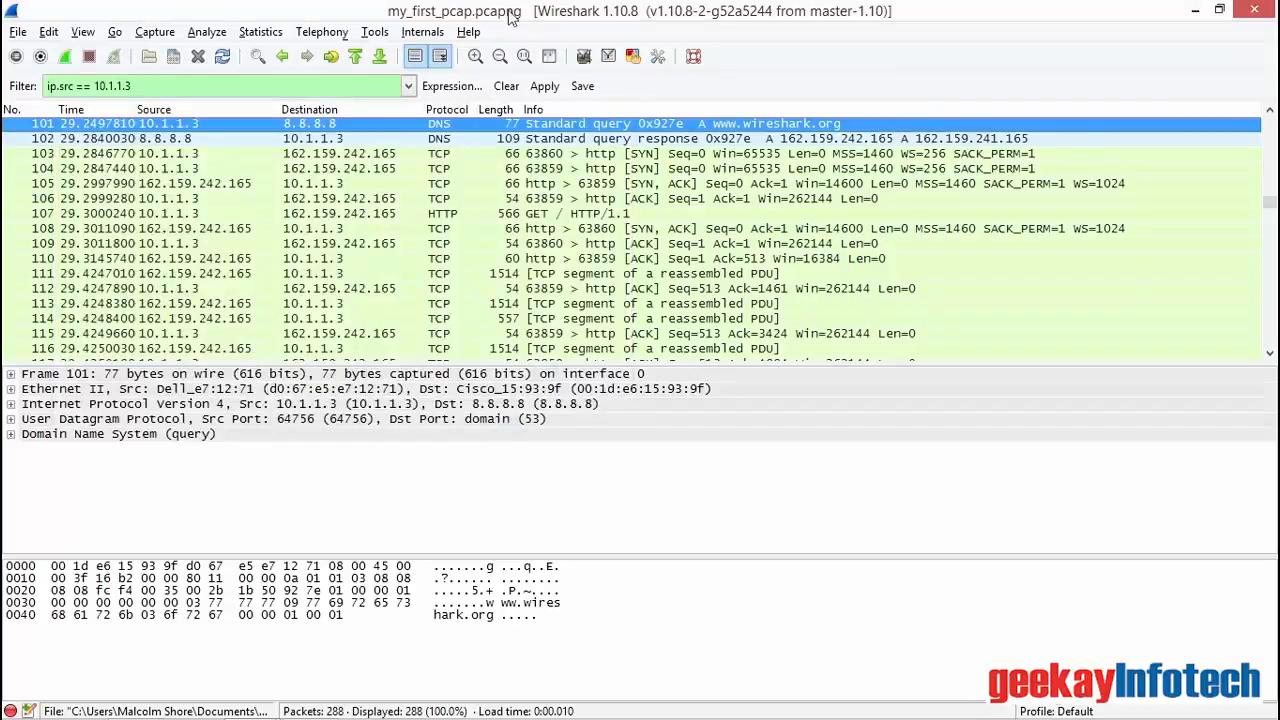
pyautogui.click(547, 88)
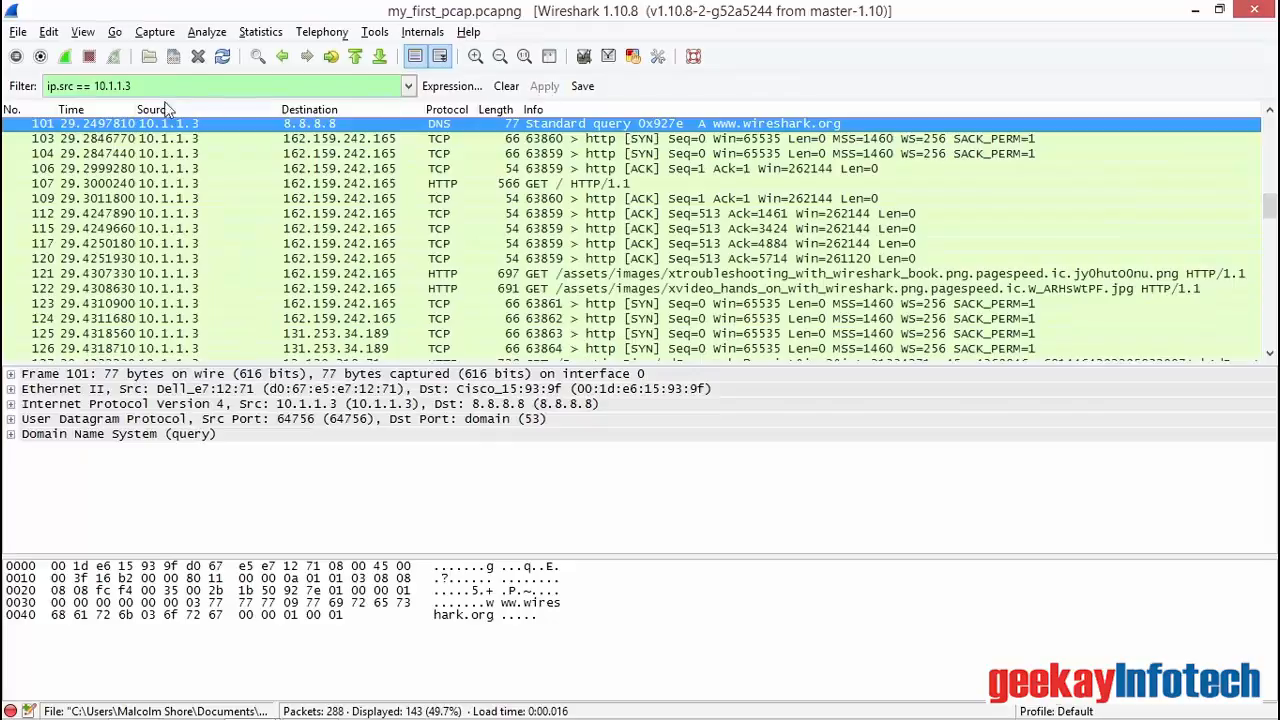
# Step: Append "and" to the source filter and choose the IPv4 destination field, ip.dst, for a second expression
pyautogui.write('and')
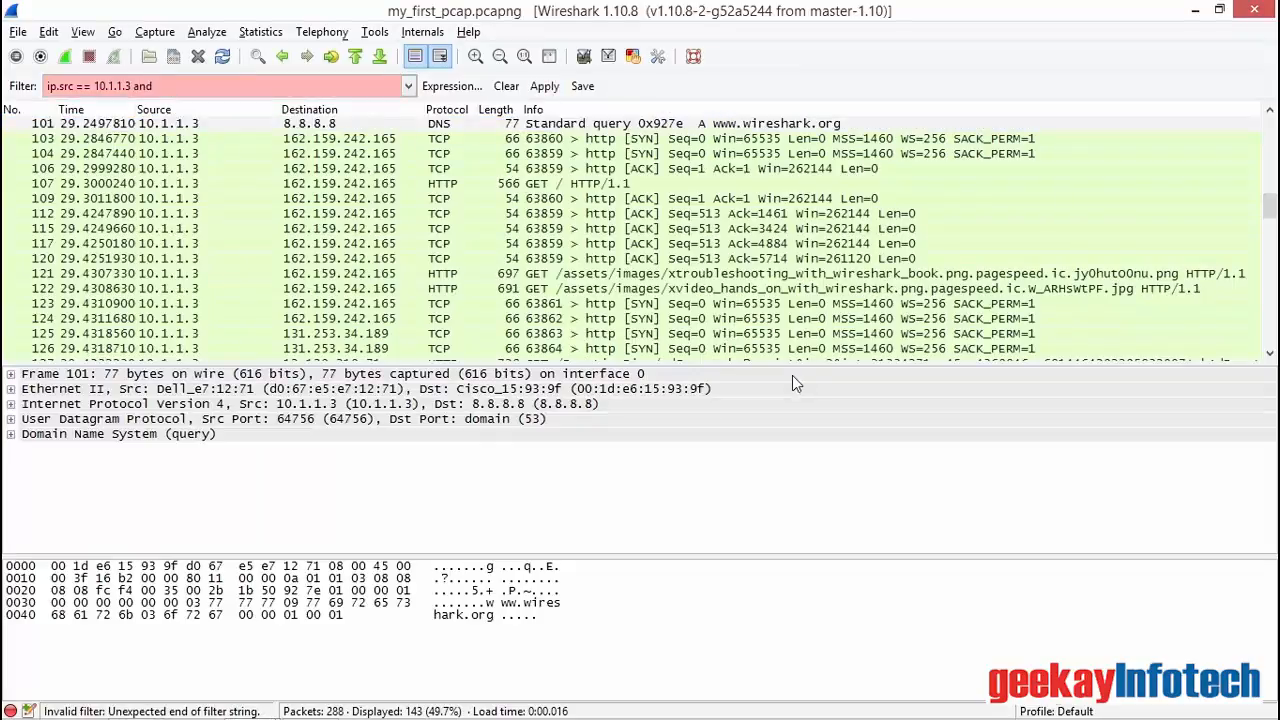
pyautogui.click(452, 88)
pyautogui.write('ipv')
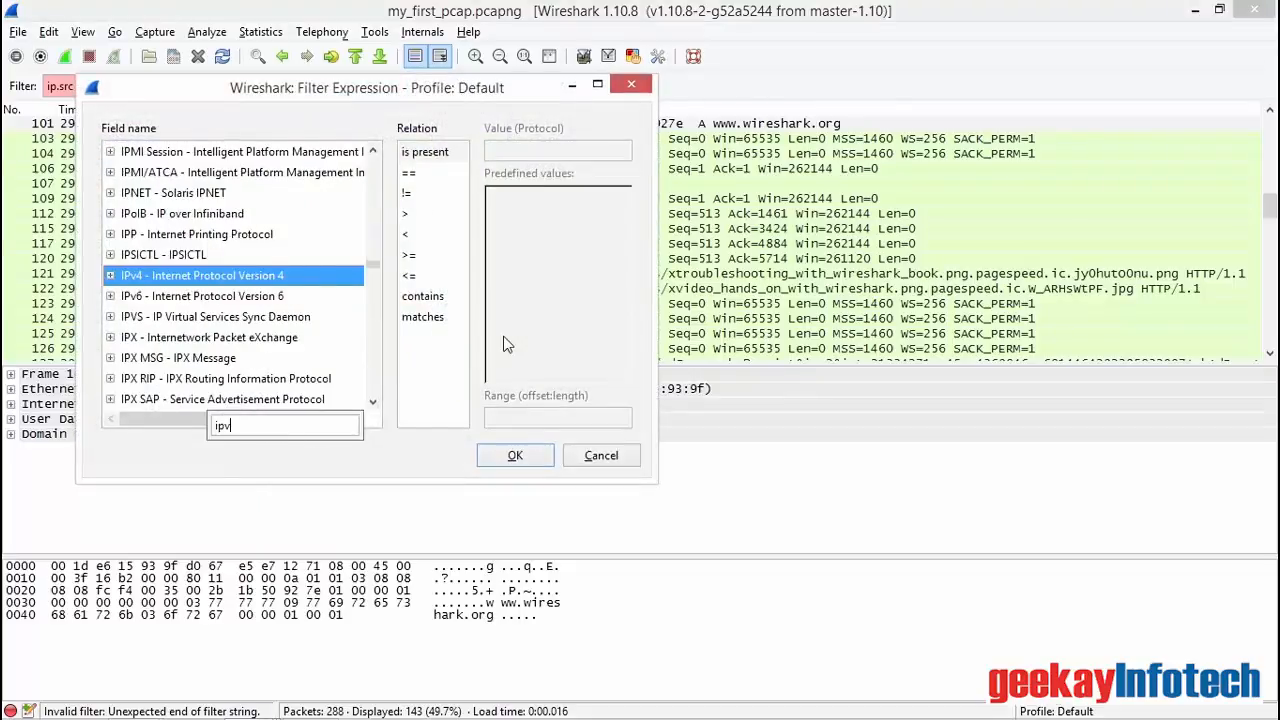
pyautogui.press('Return')
pyautogui.scroll(-3, 372, 402)
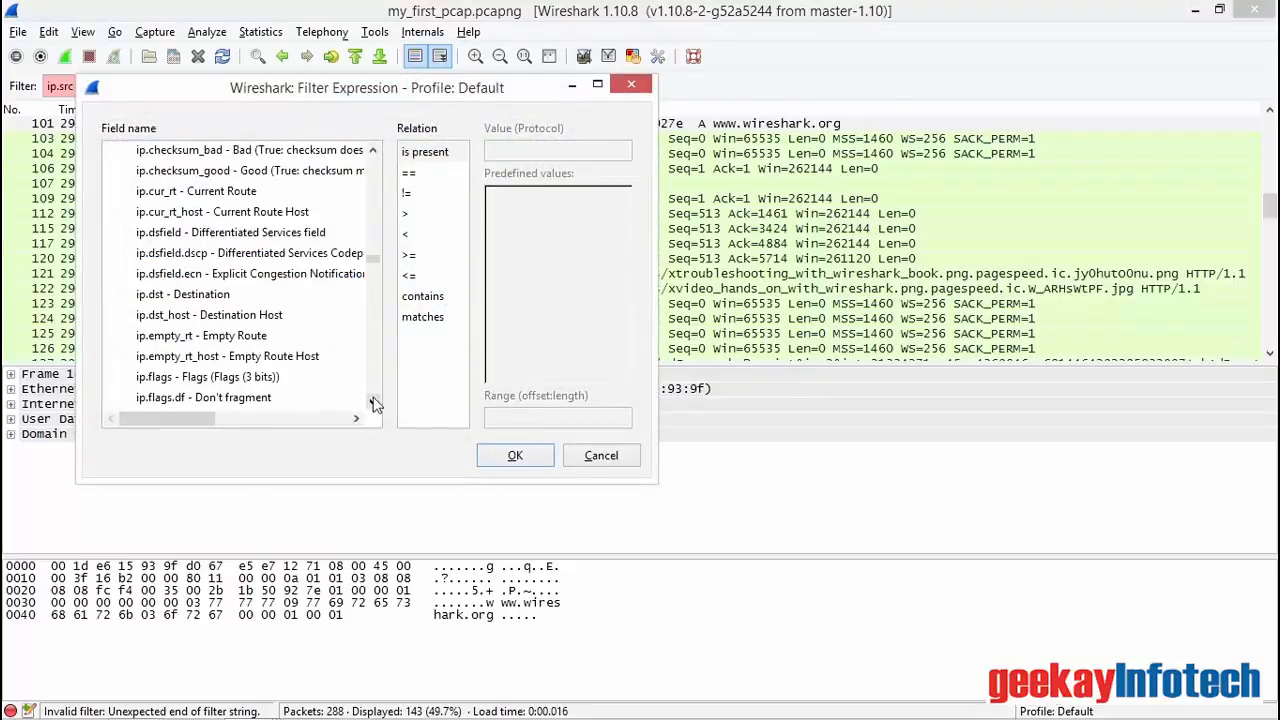
pyautogui.click(162, 298)
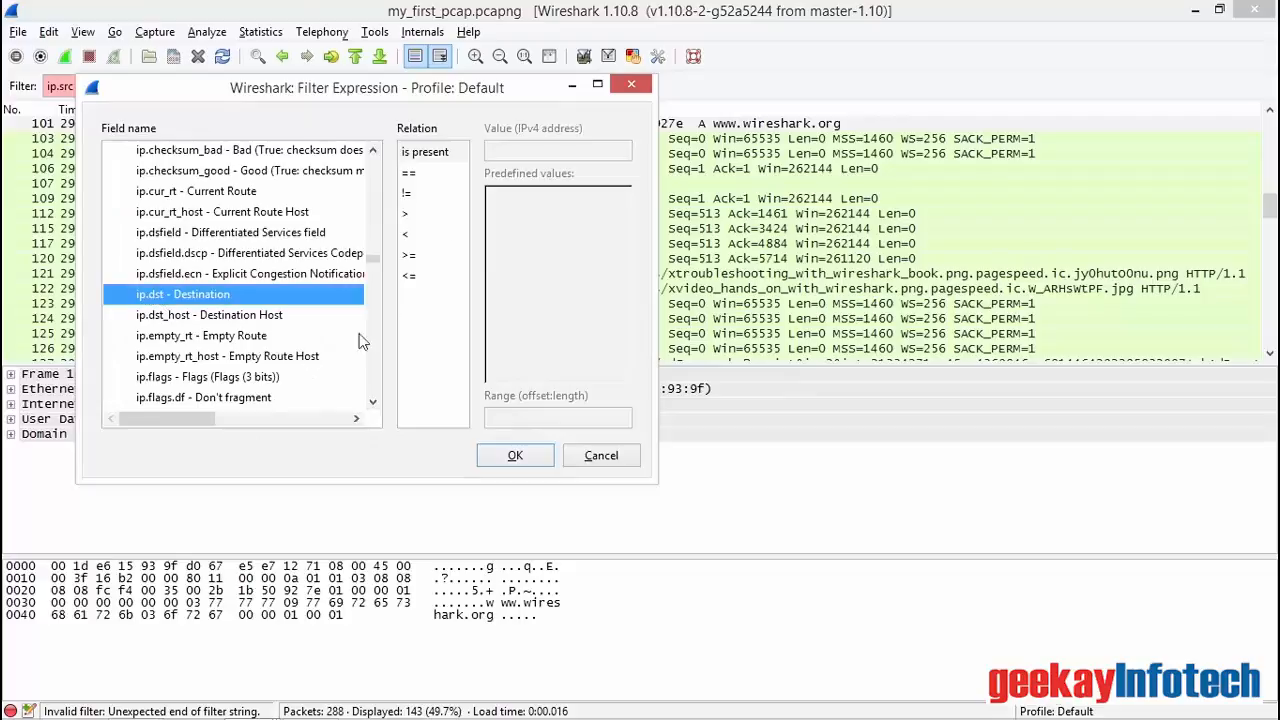
# Step: Set the ip.dst expression to equal 162.159.242.165 and apply the combined source and destination filter
pyautogui.click(429, 175)
pyautogui.click(509, 152)
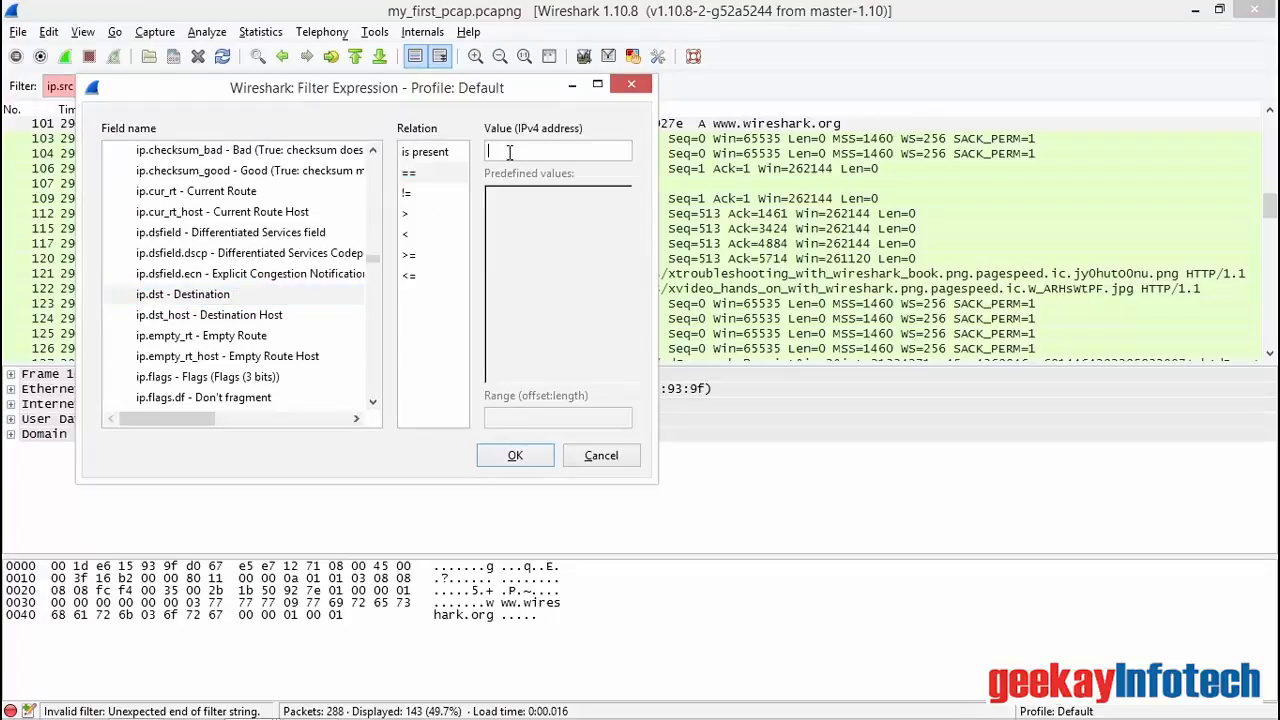
pyautogui.write('162.159.242.165')
pyautogui.click(514, 455)
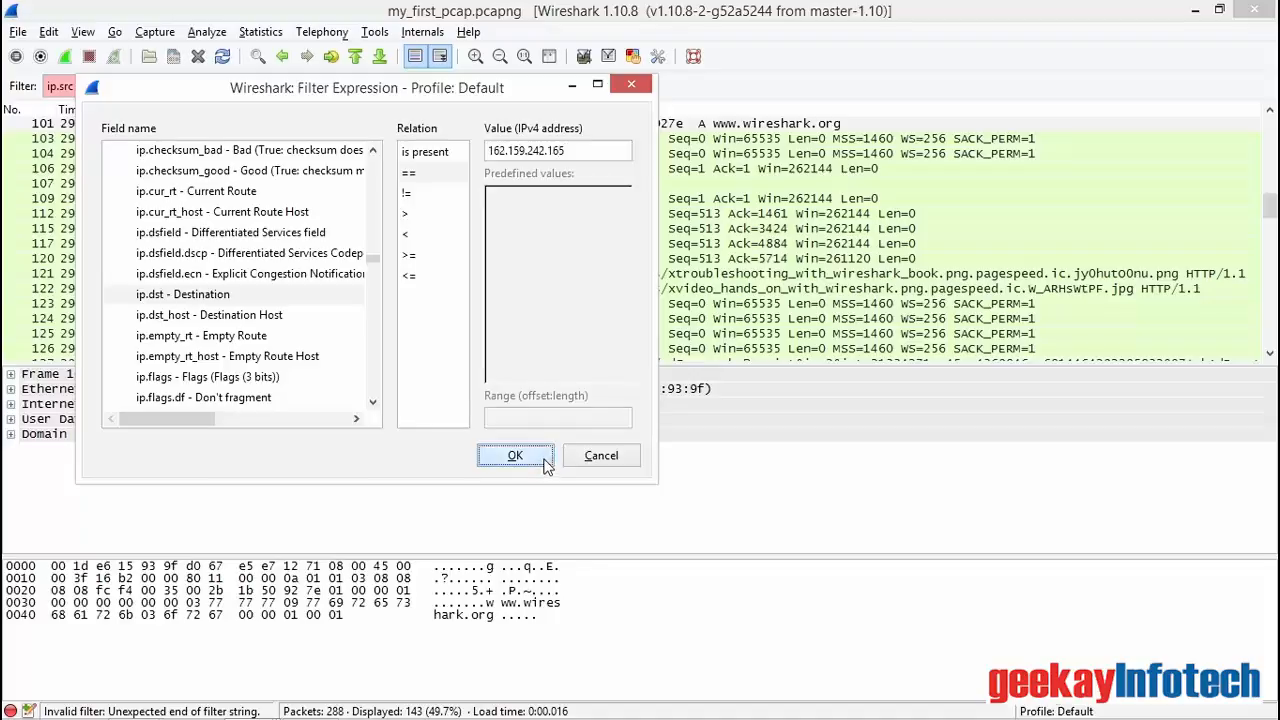
pyautogui.click(545, 87)
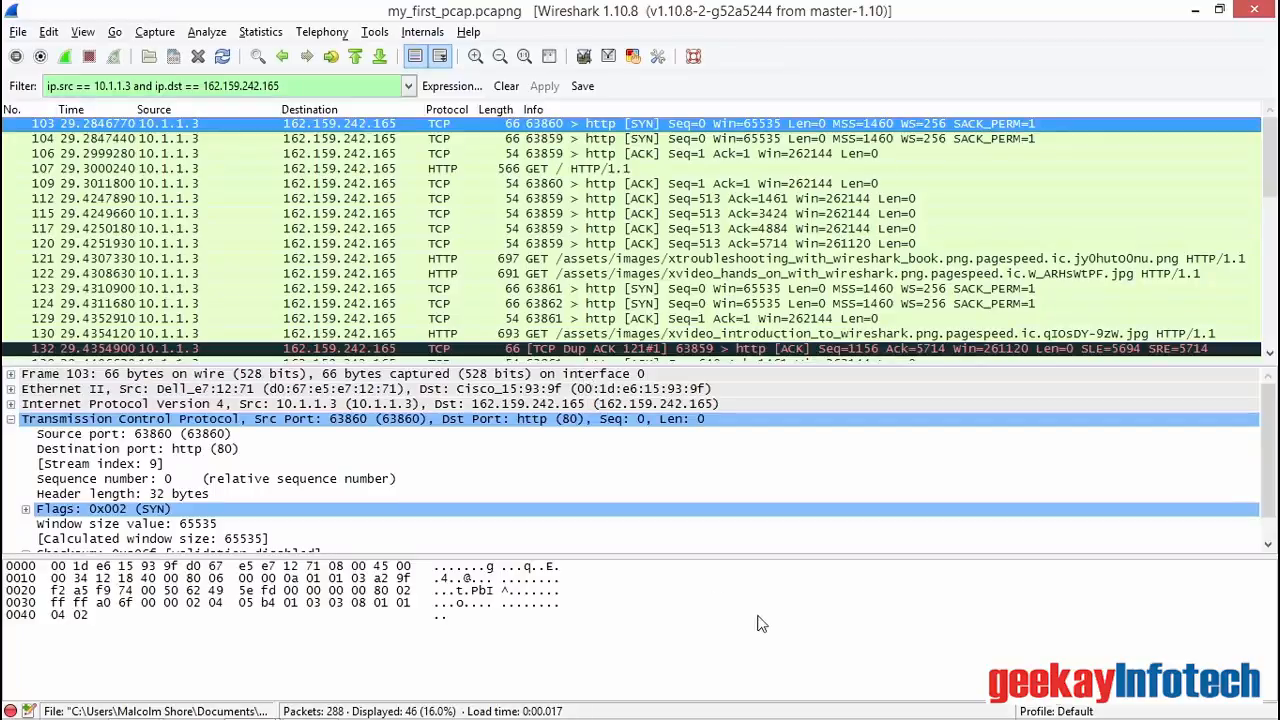
# Step: Change the display filter to ip.src == 10.1.1.3 or ip.src == 162.159.242.165 and apply it
pyautogui.doubleClick(140, 86)
pyautogui.write('or')
pyautogui.press('Right')
pyautogui.press('Right')
pyautogui.press('Right')
pyautogui.press('Right')
pyautogui.press('Delete')
pyautogui.press('Delete')
pyautogui.press('Delete')
pyautogui.write('src')
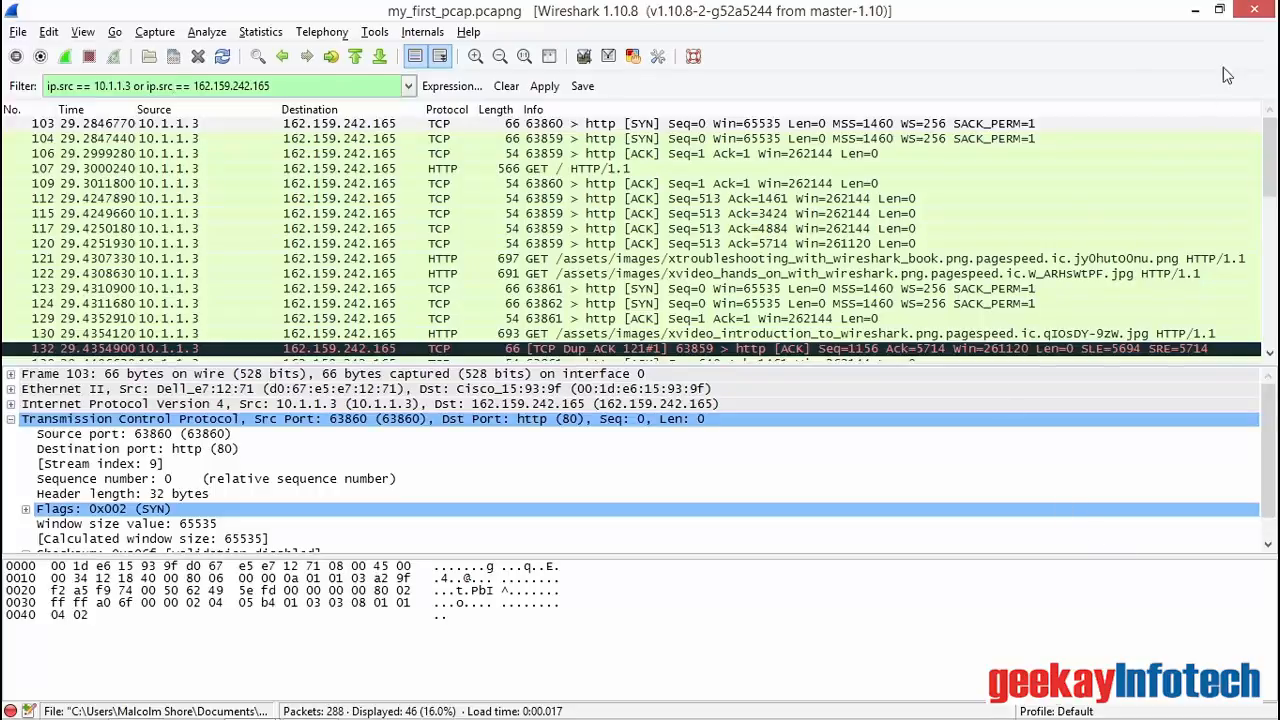
pyautogui.click(552, 89)
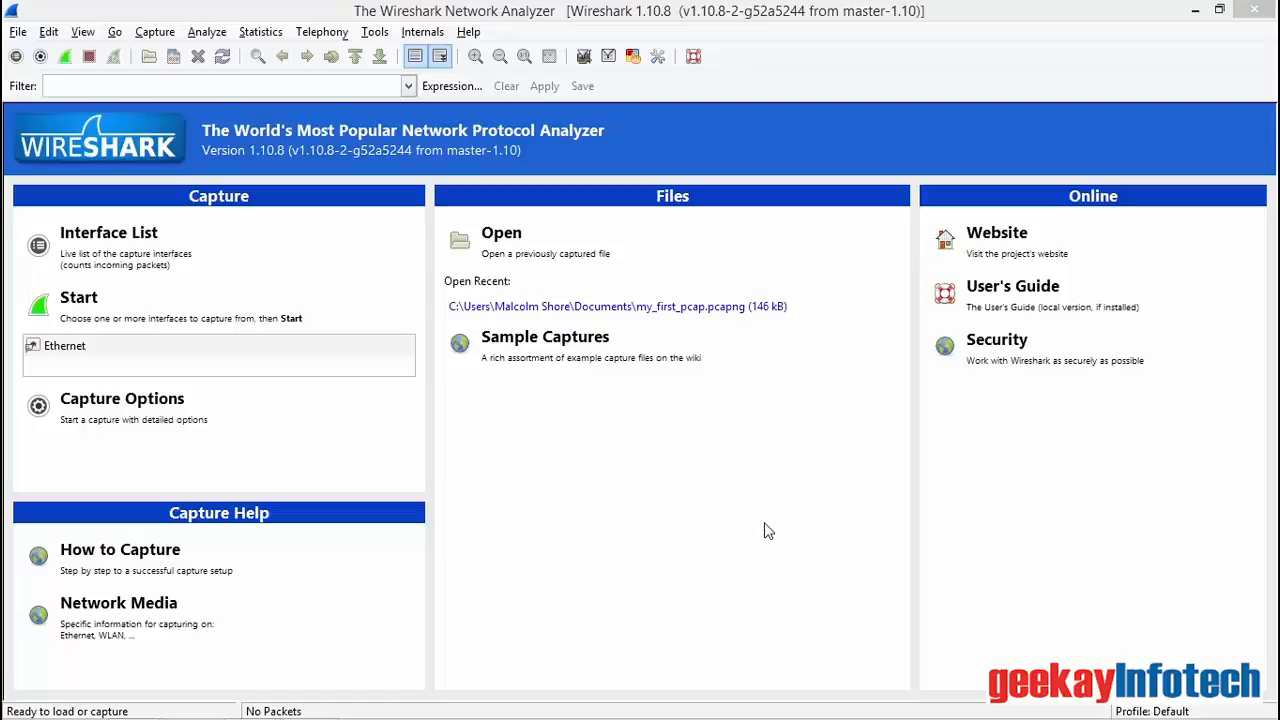
# Step: Open the capture options and select the predefined IP address capture filter
pyautogui.click(150, 414)
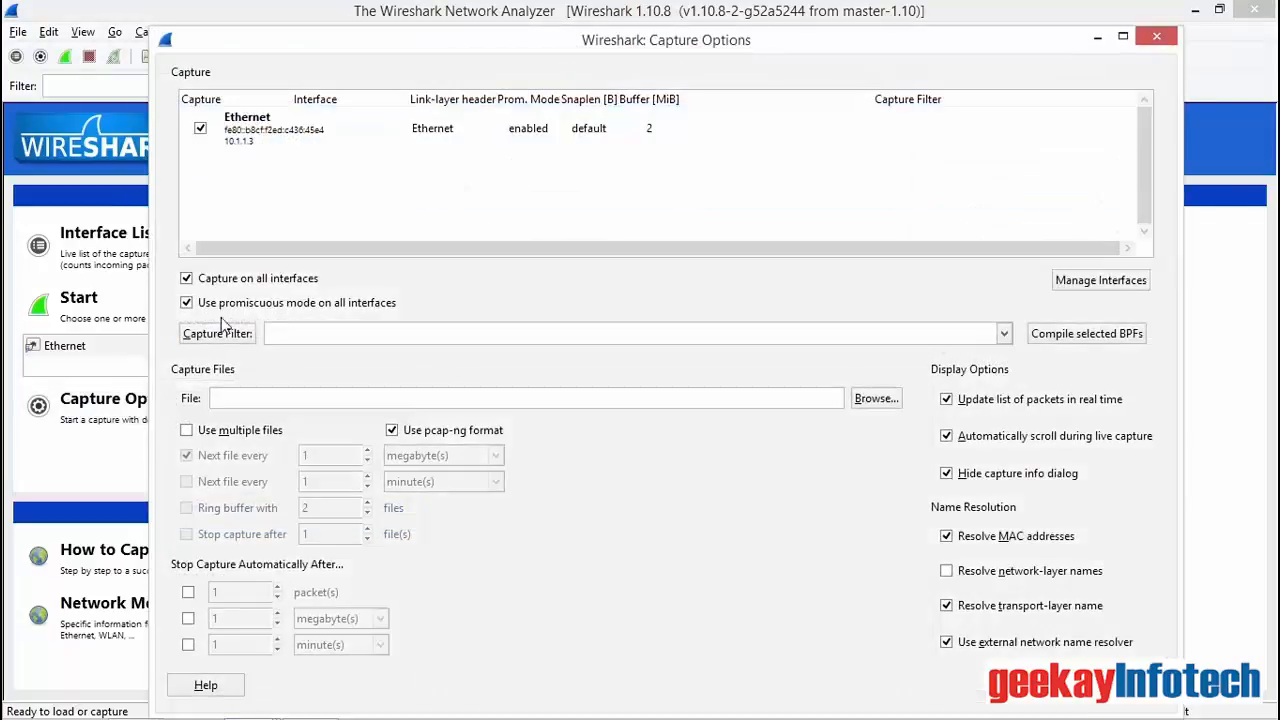
pyautogui.click(220, 333)
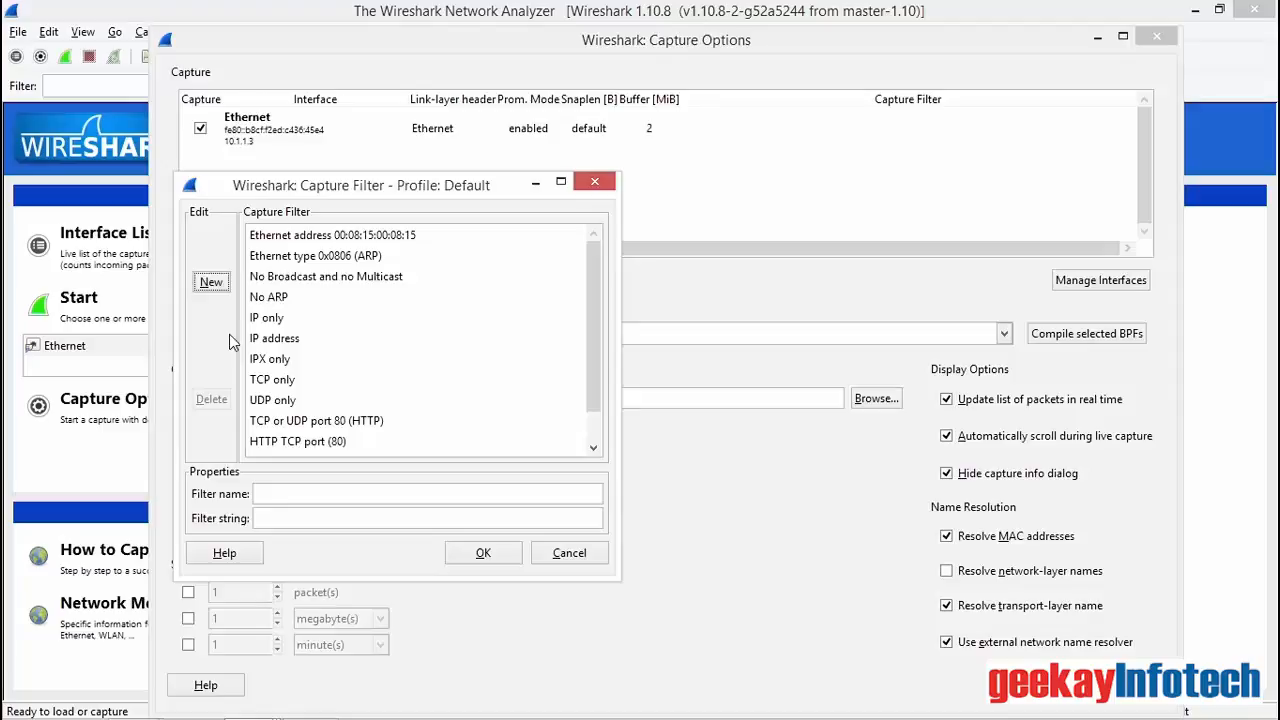
pyautogui.click(292, 343)
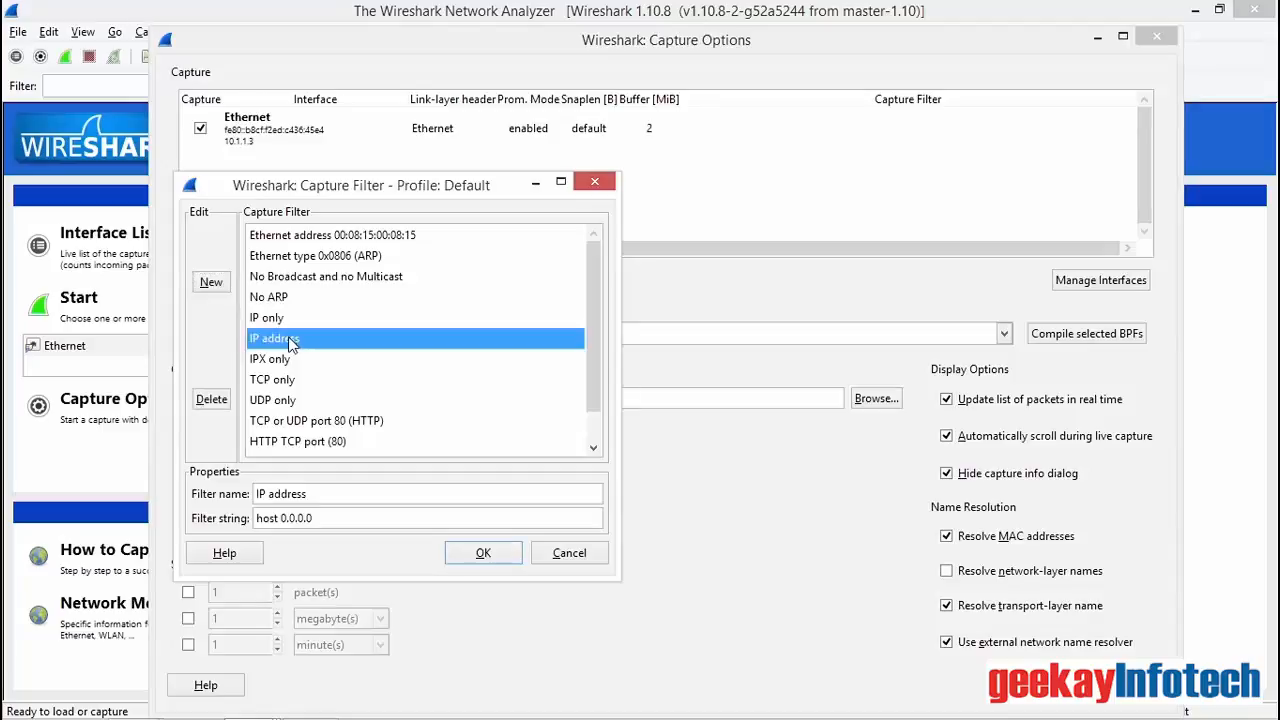
# Step: Set the IP address capture filter string to host 10.1.1.15, accept it and start the capture
pyautogui.click(332, 515)
pyautogui.press('BackSpace')
pyautogui.press('BackSpace')
pyautogui.press('BackSpace')
pyautogui.press('BackSpace')
pyautogui.press('BackSpace')
pyautogui.press('BackSpace')
pyautogui.press('BackSpace')
pyautogui.write('10.1.1.1')
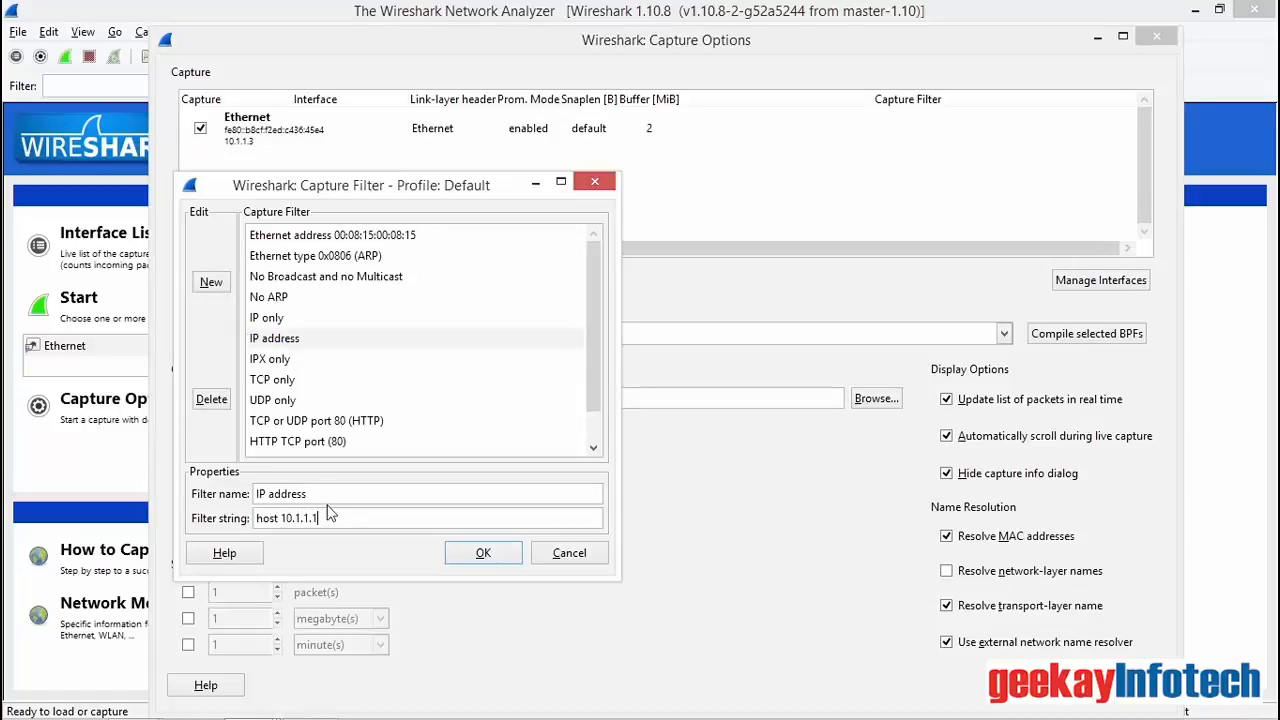
pyautogui.write('5')
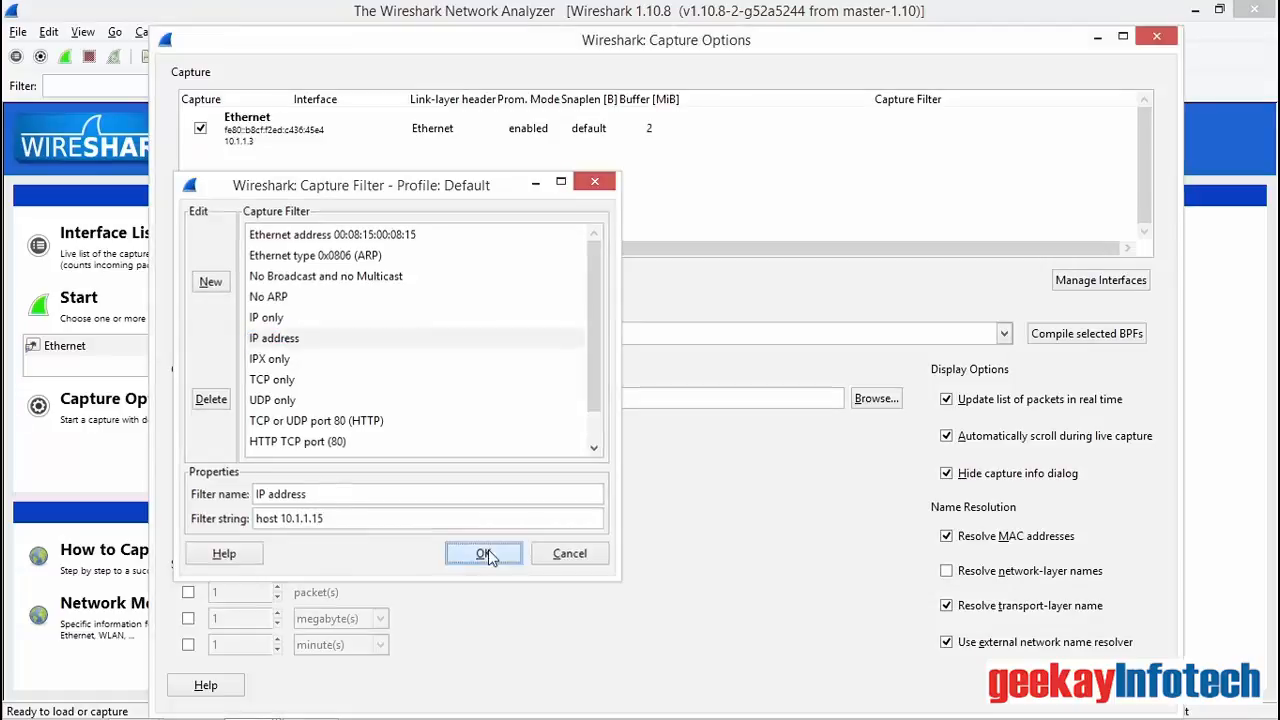
pyautogui.click(483, 553)
pyautogui.click(1100, 690)
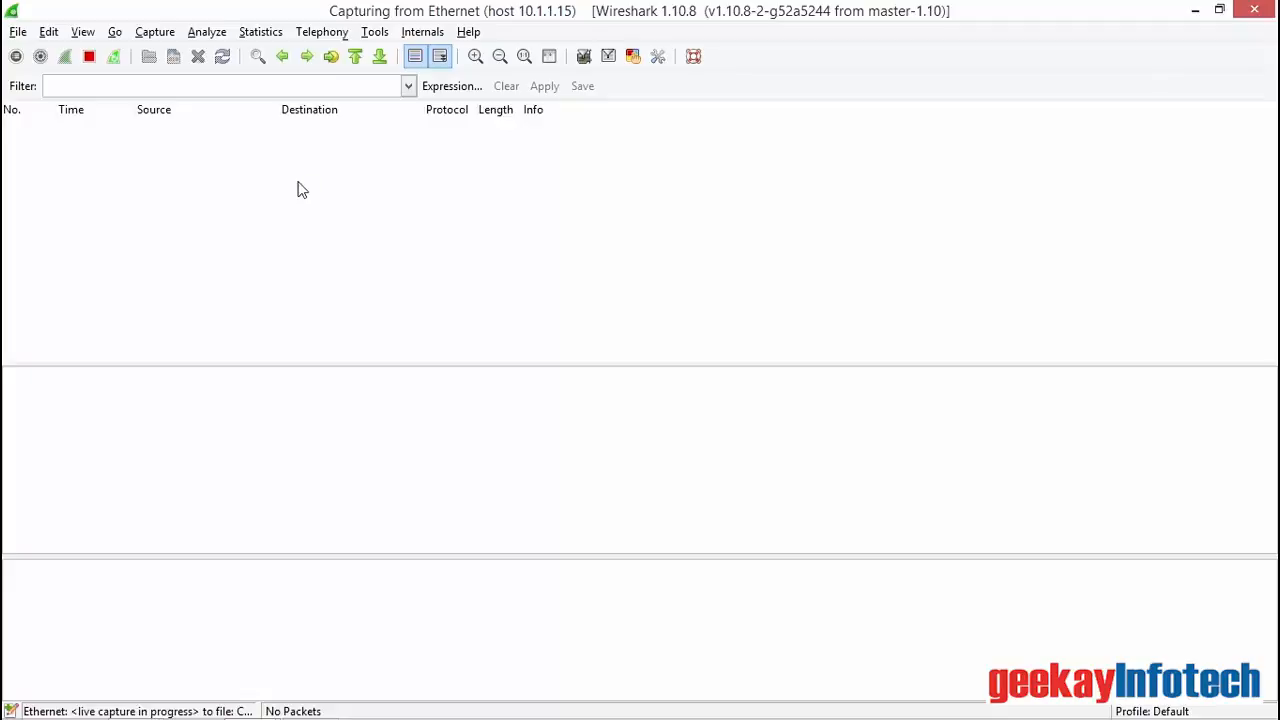
# Step: Switch to the terminal session and run sudo nmap -PS 10.1.1.3 to generate scan traffic
pyautogui.hotkey('alt', 'Tab')
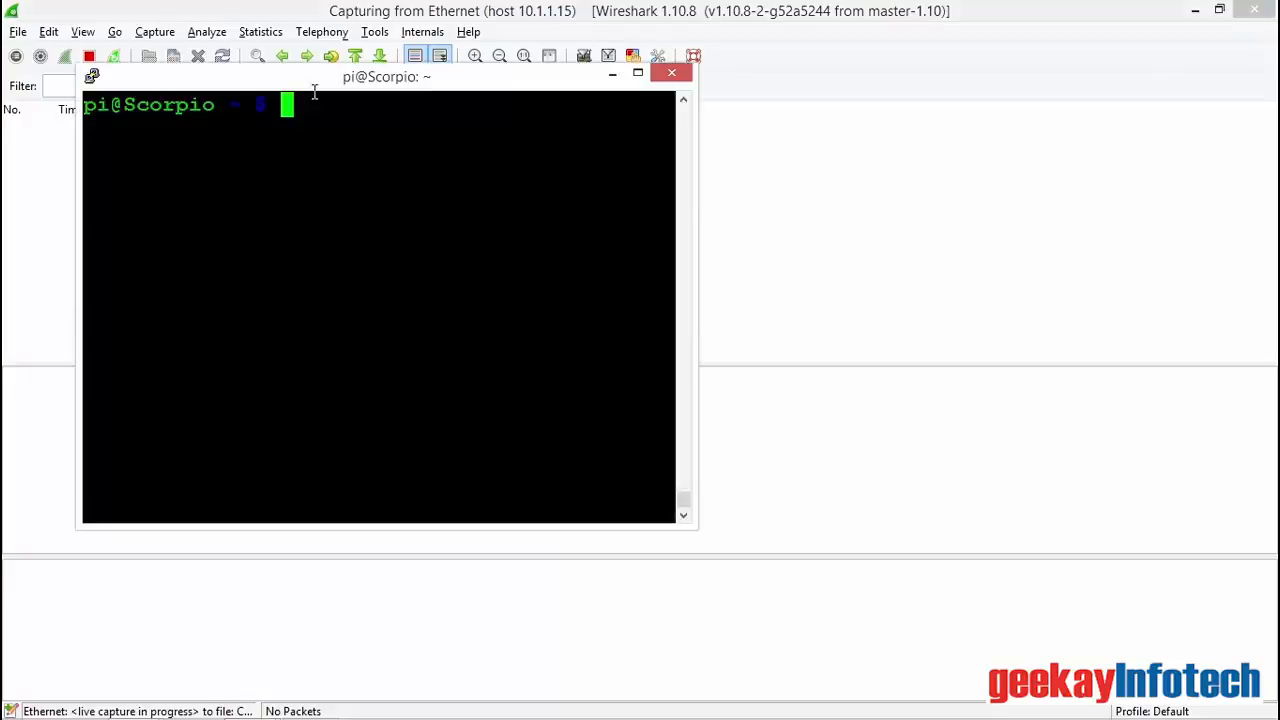
pyautogui.write('sudo nmap')
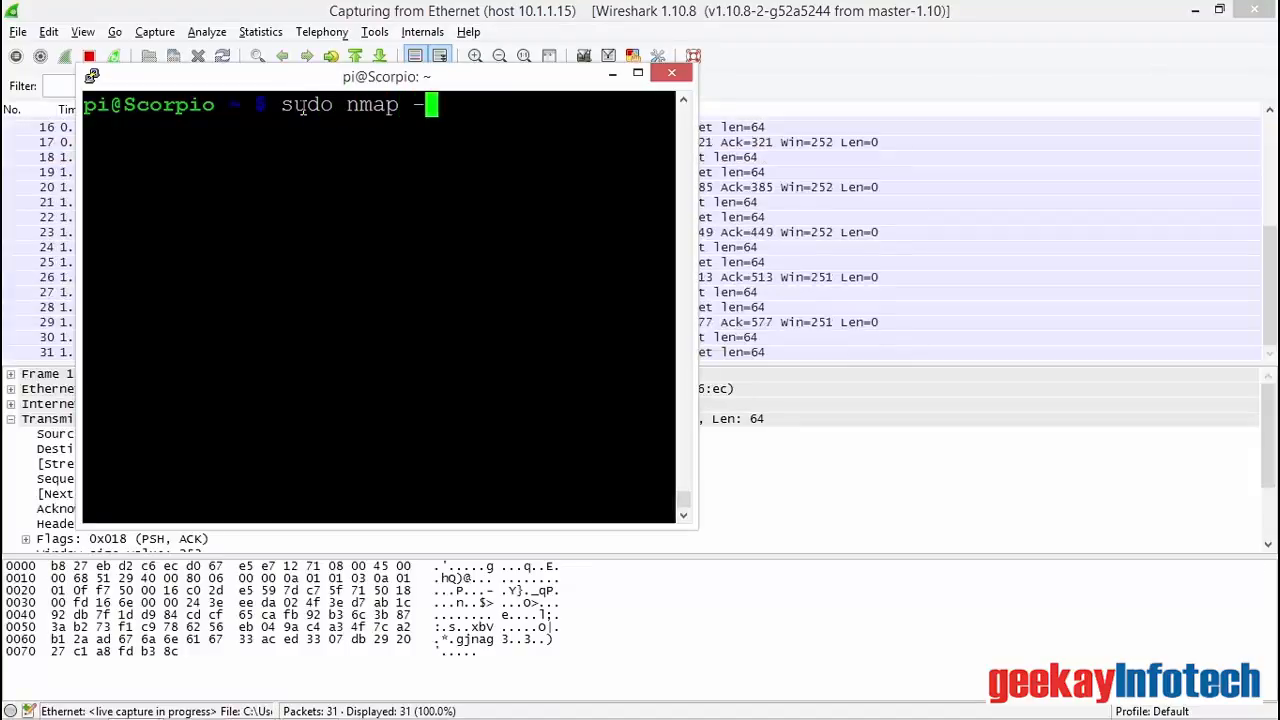
pyautogui.write('-PS 10.1.1.3')
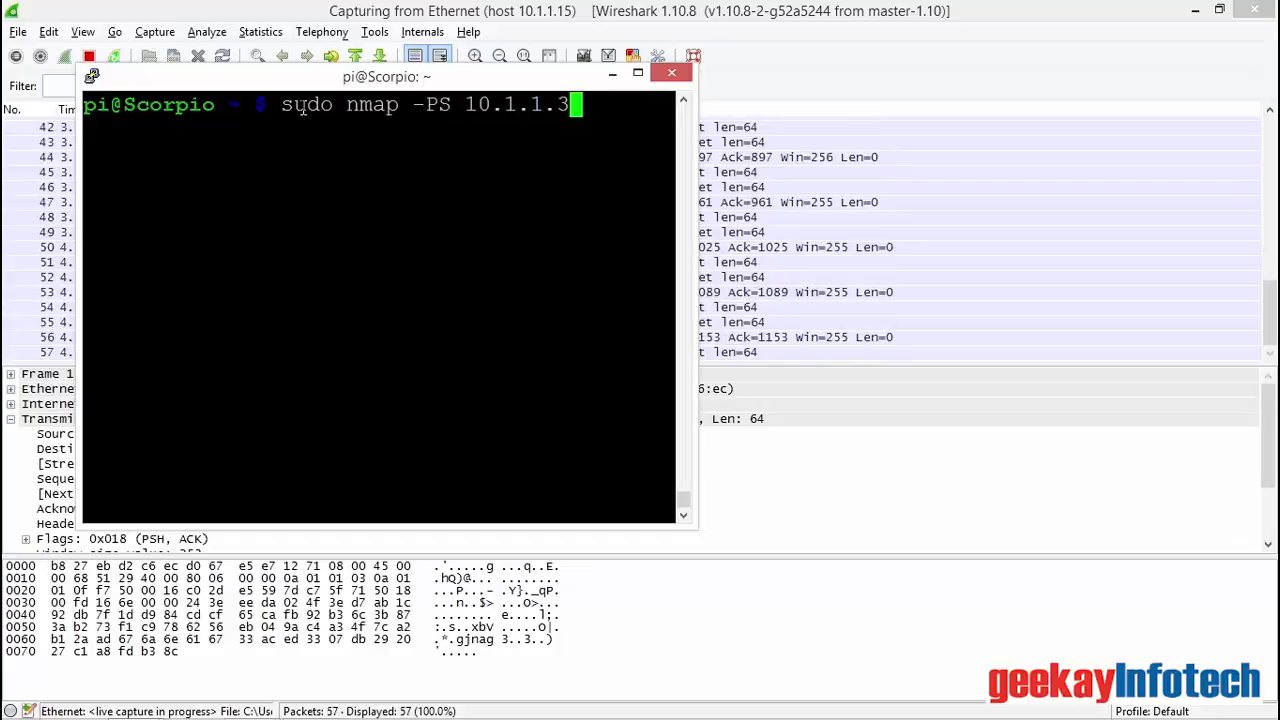
pyautogui.press('Return')
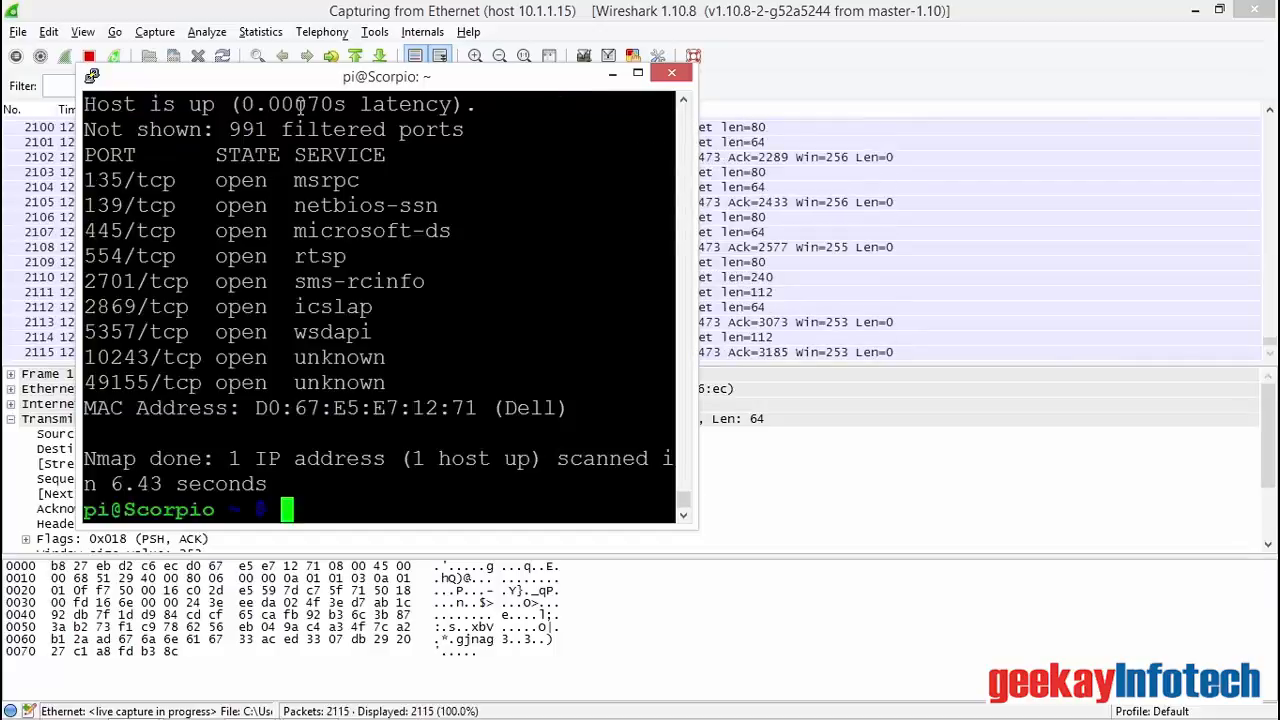
# Step: Return to Wireshark, stop the running capture and find the port scan's first SYN packets in the packet list
pyautogui.click(89, 57)
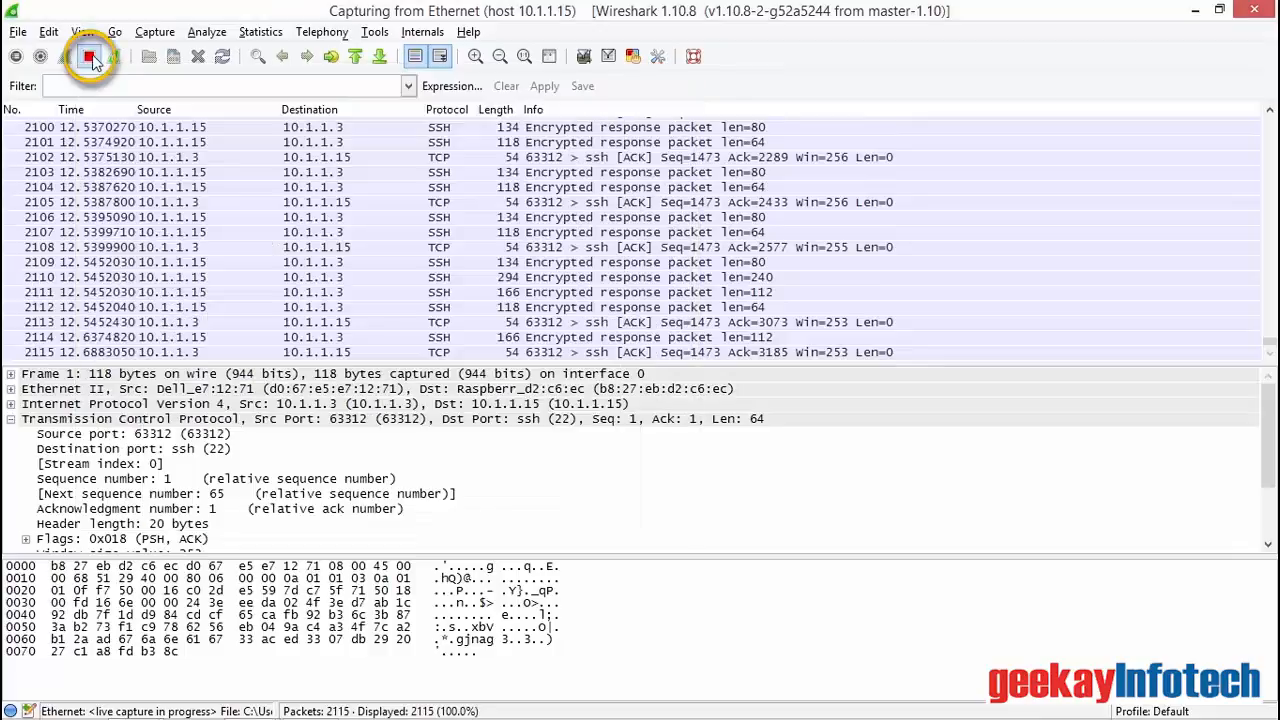
pyautogui.click(89, 57)
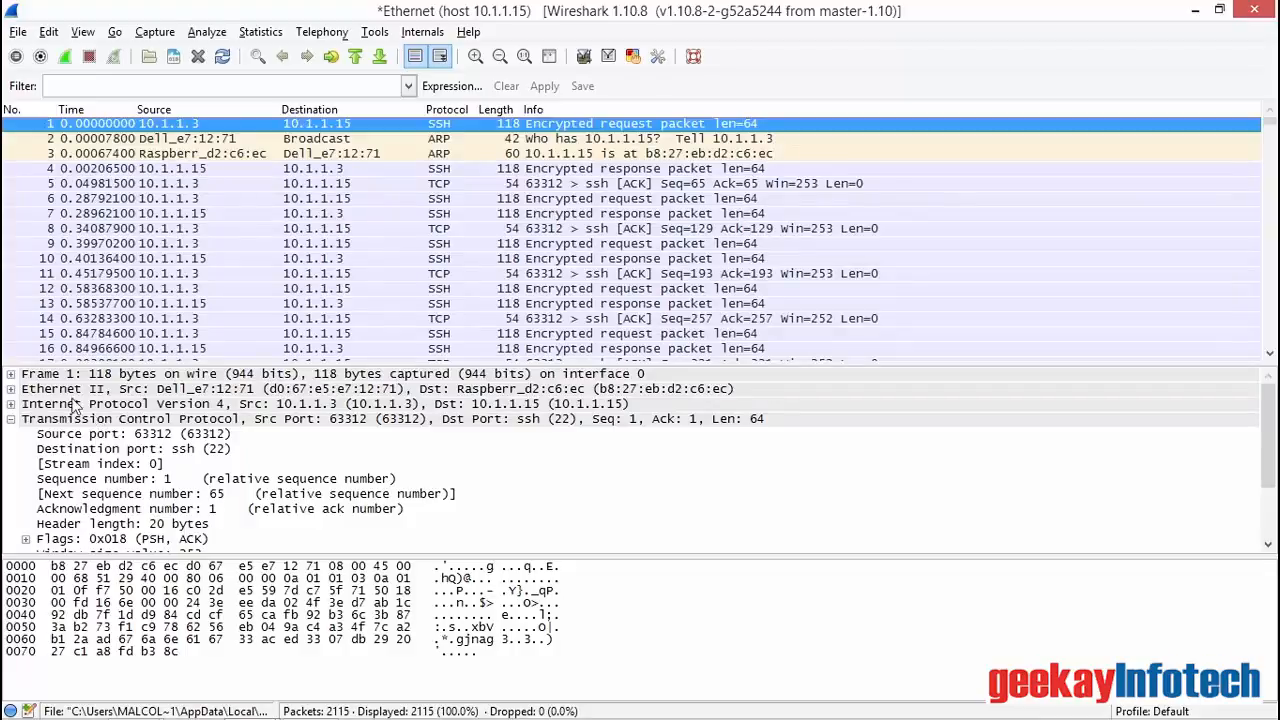
pyautogui.scroll(-14, 648, 265)
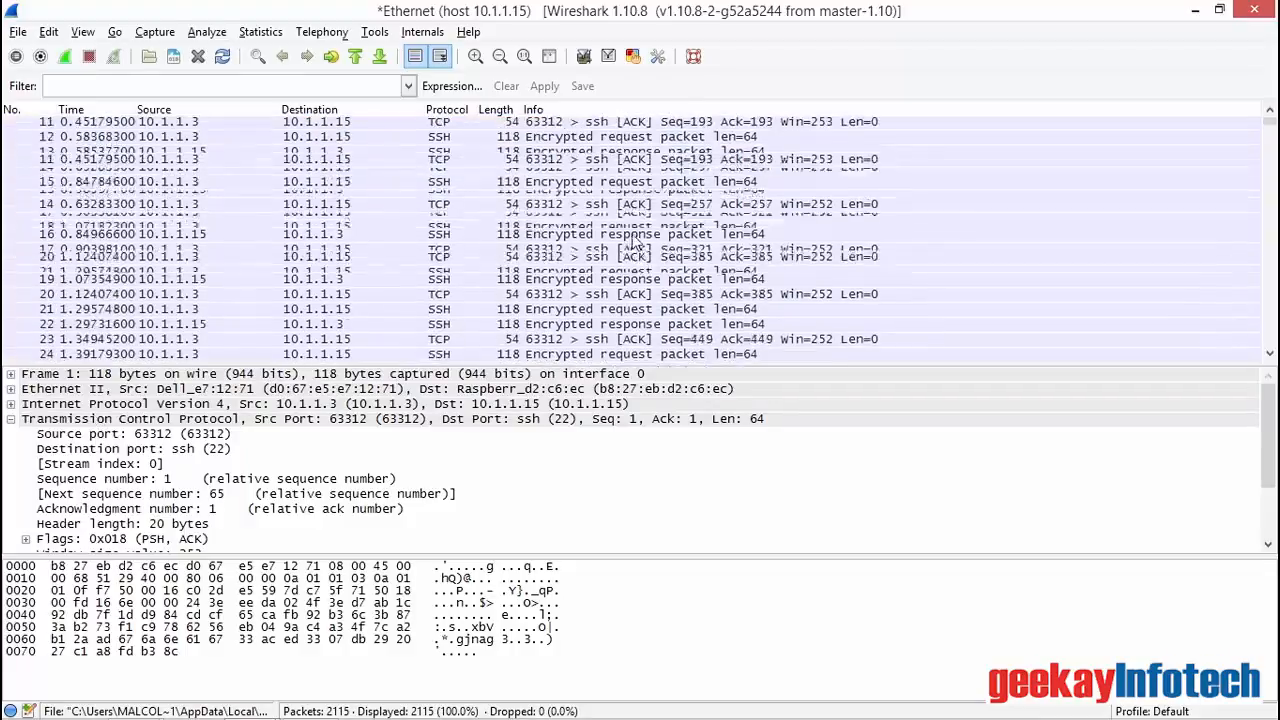
pyautogui.scroll(-11, 597, 238)
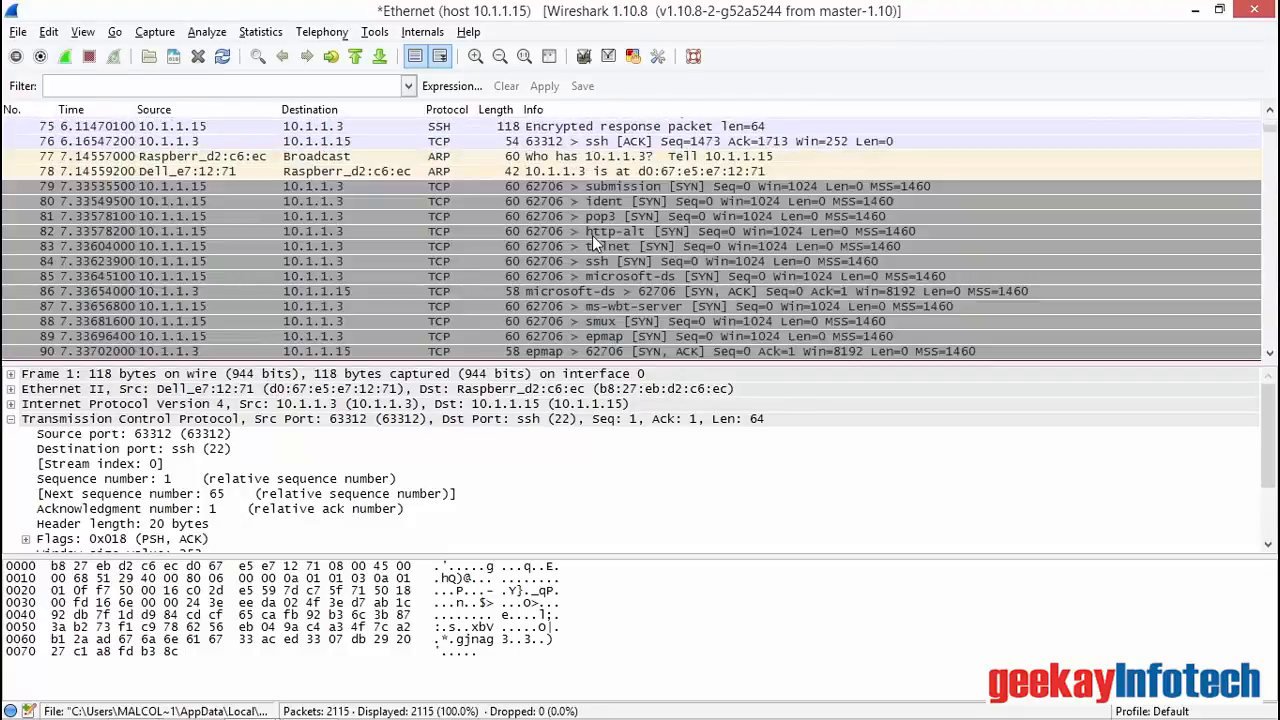
# Step: Examine the TCP destination ports of the scan's submission and pop3 SYN packets, numbers 79 and 81
pyautogui.click(525, 186)
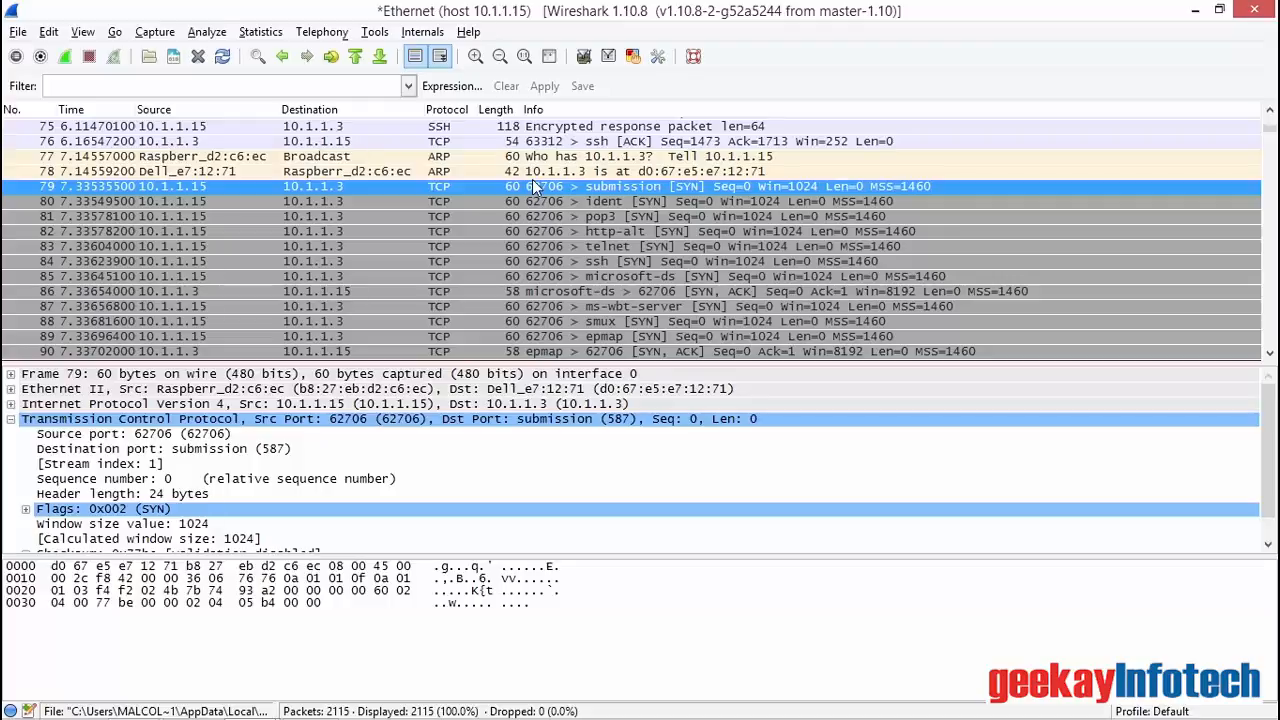
pyautogui.click(243, 448)
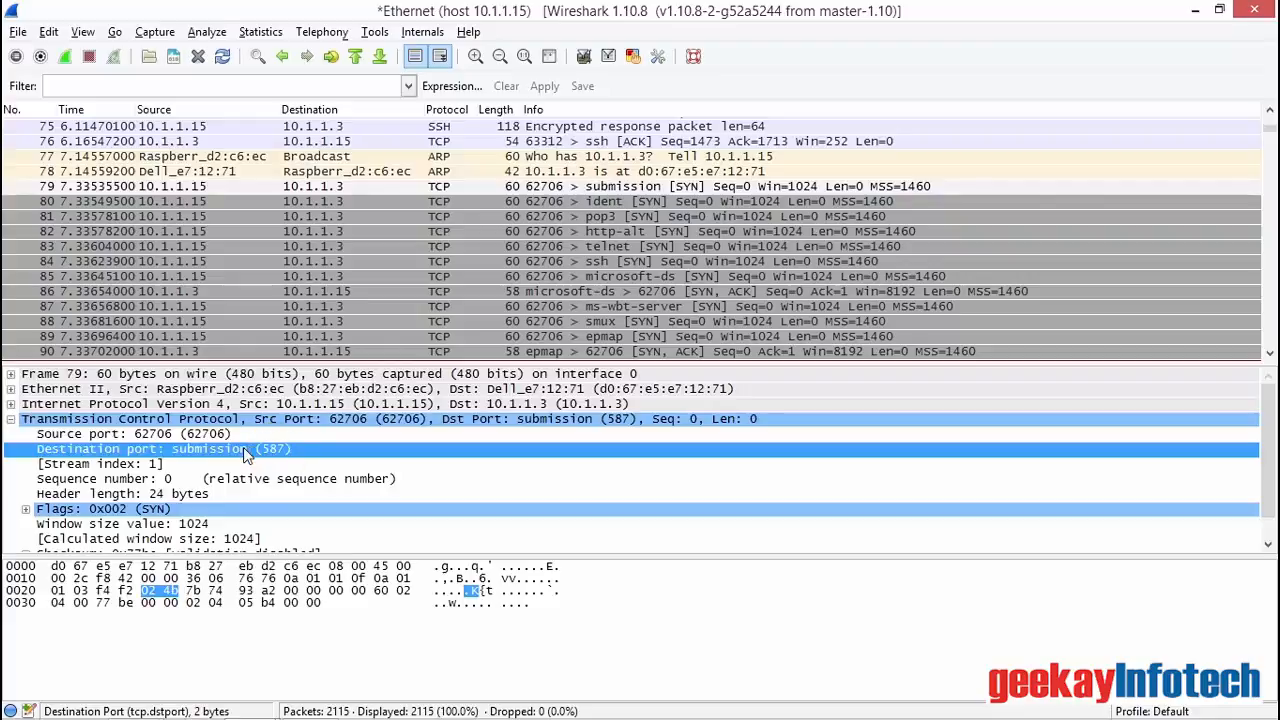
pyautogui.click(648, 218)
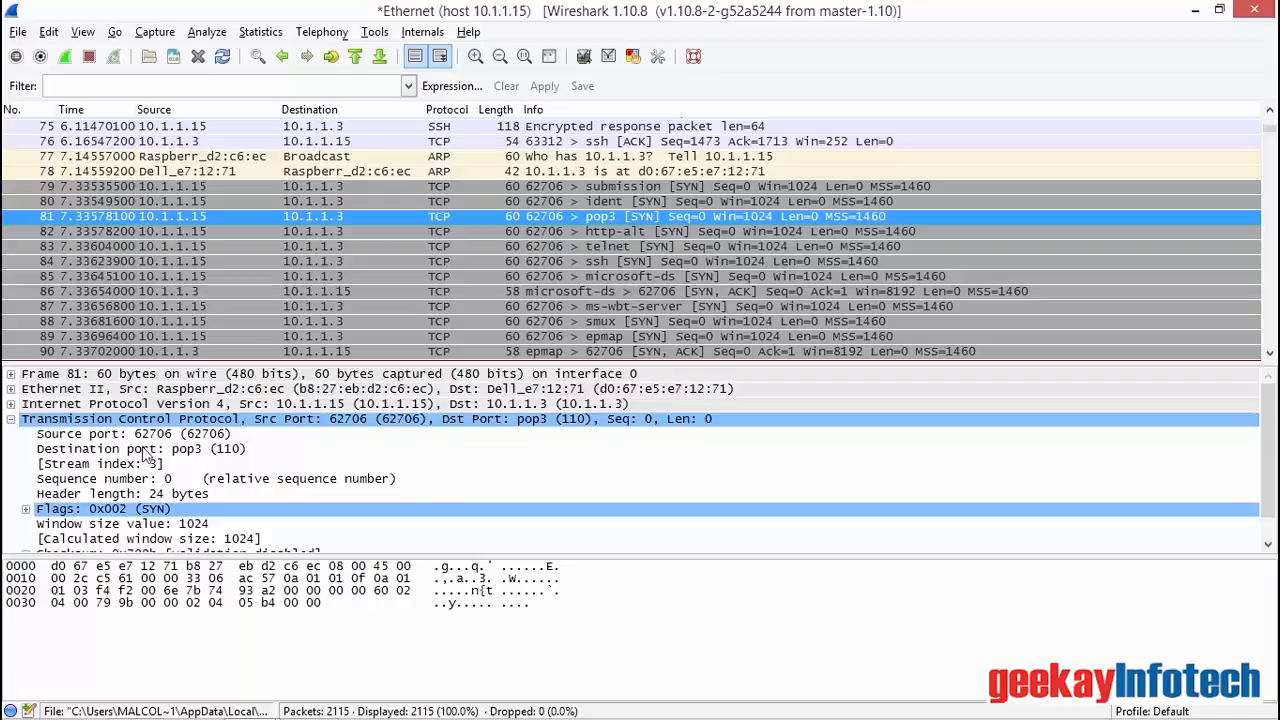
pyautogui.click(187, 452)
# Step: Apply a TCP conversation filter from the epmap SYN, ACK reply, packet 90, and inspect the conversation's RST packet
pyautogui.click(541, 340)
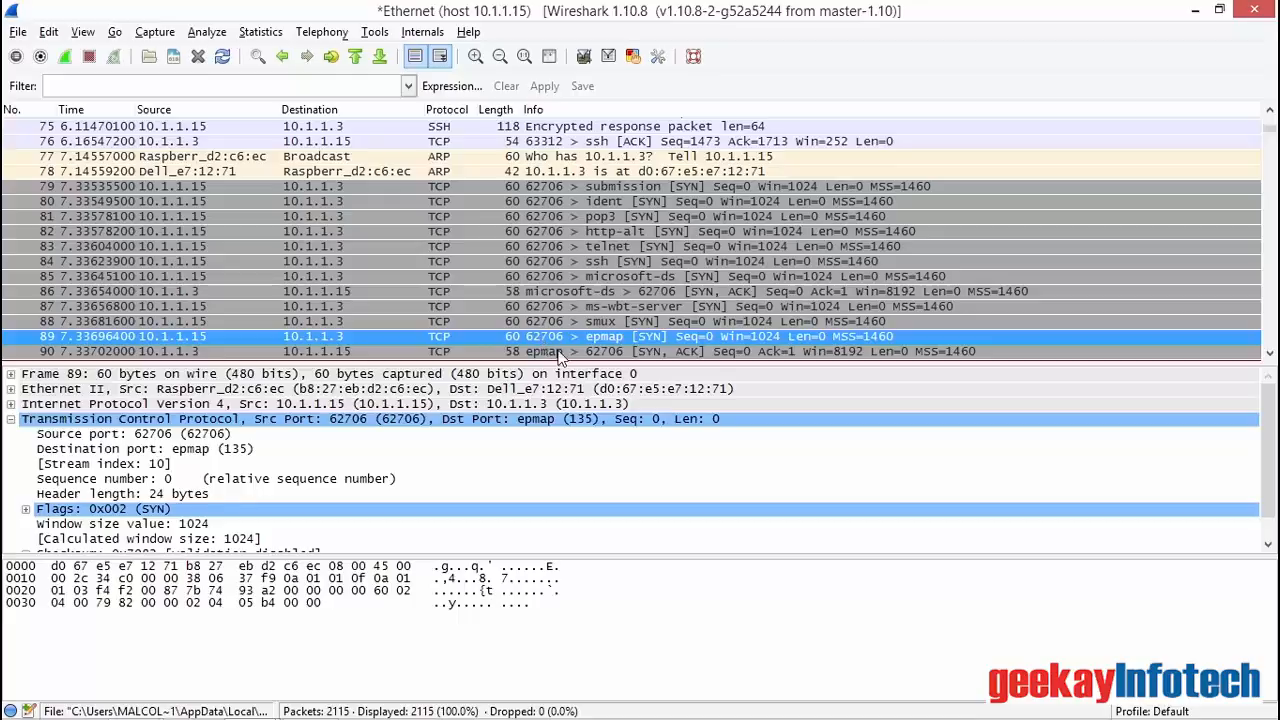
pyautogui.click(558, 352)
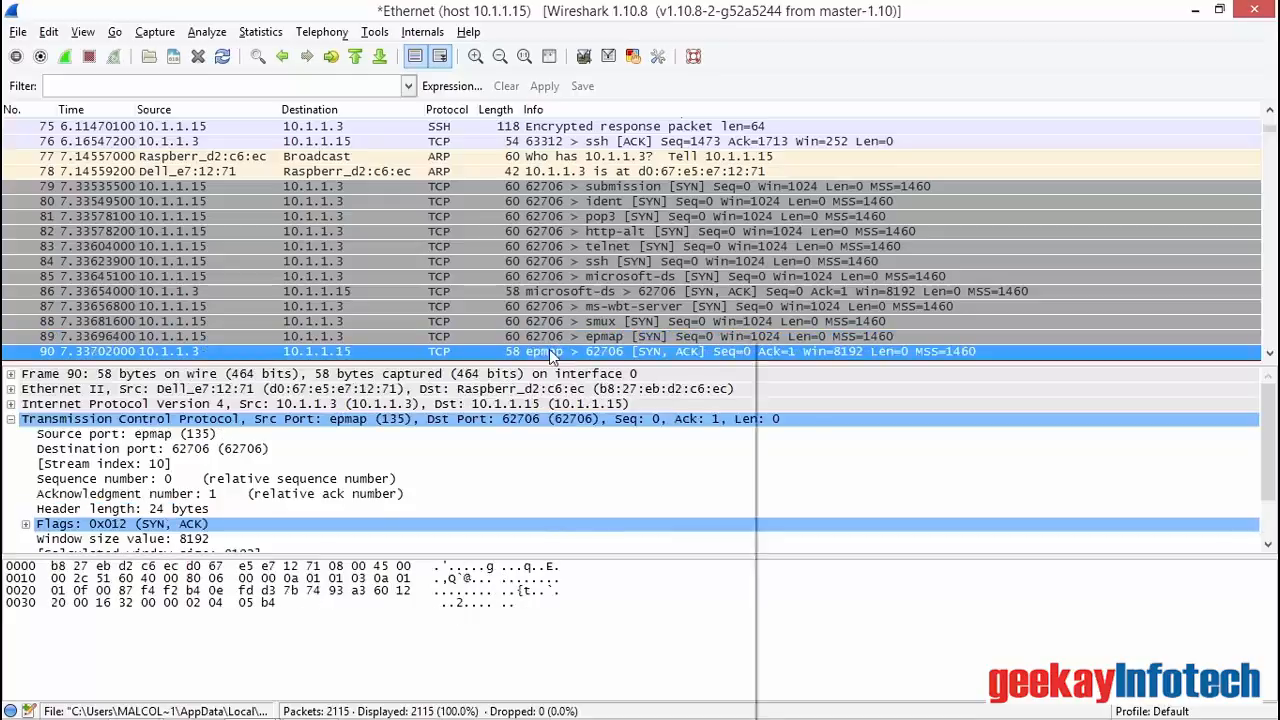
pyautogui.rightClick(549, 349)
pyautogui.moveTo(633, 515)
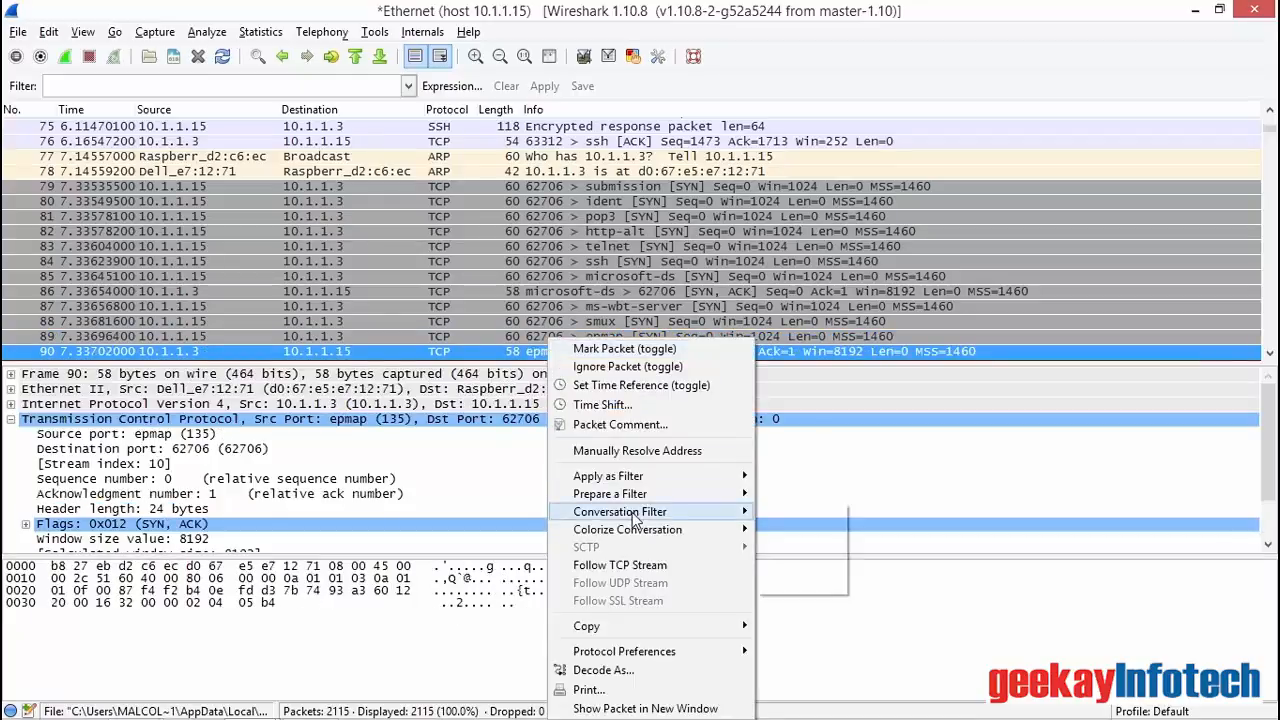
pyautogui.click(789, 550)
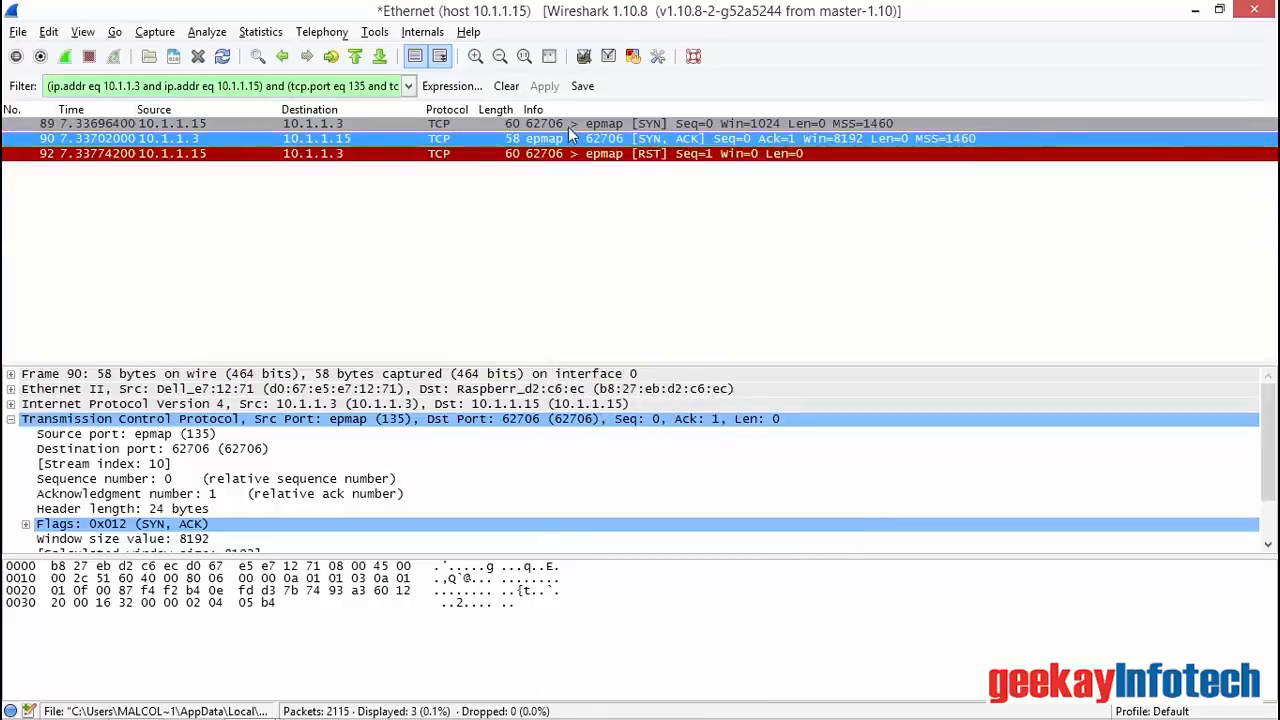
pyautogui.click(578, 160)
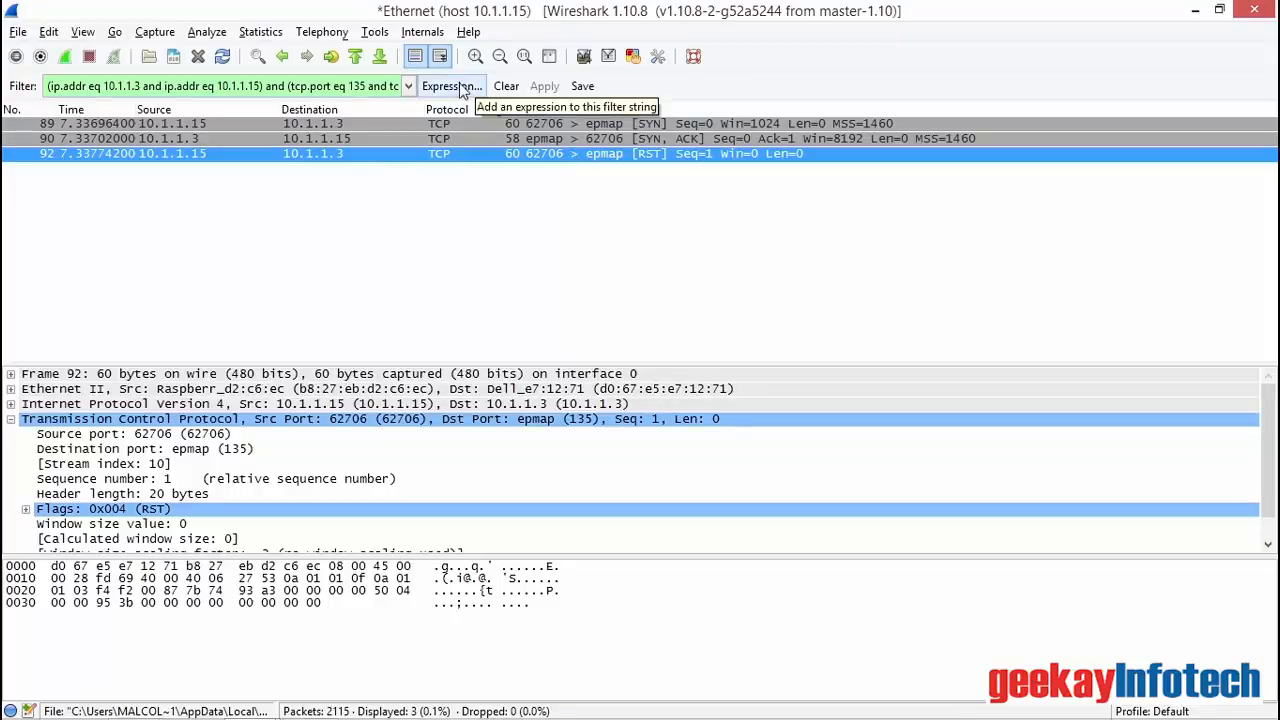
# Step: Clear the display filter, then check the capture filter in the capture options and close them without starting a capture
pyautogui.click(510, 87)
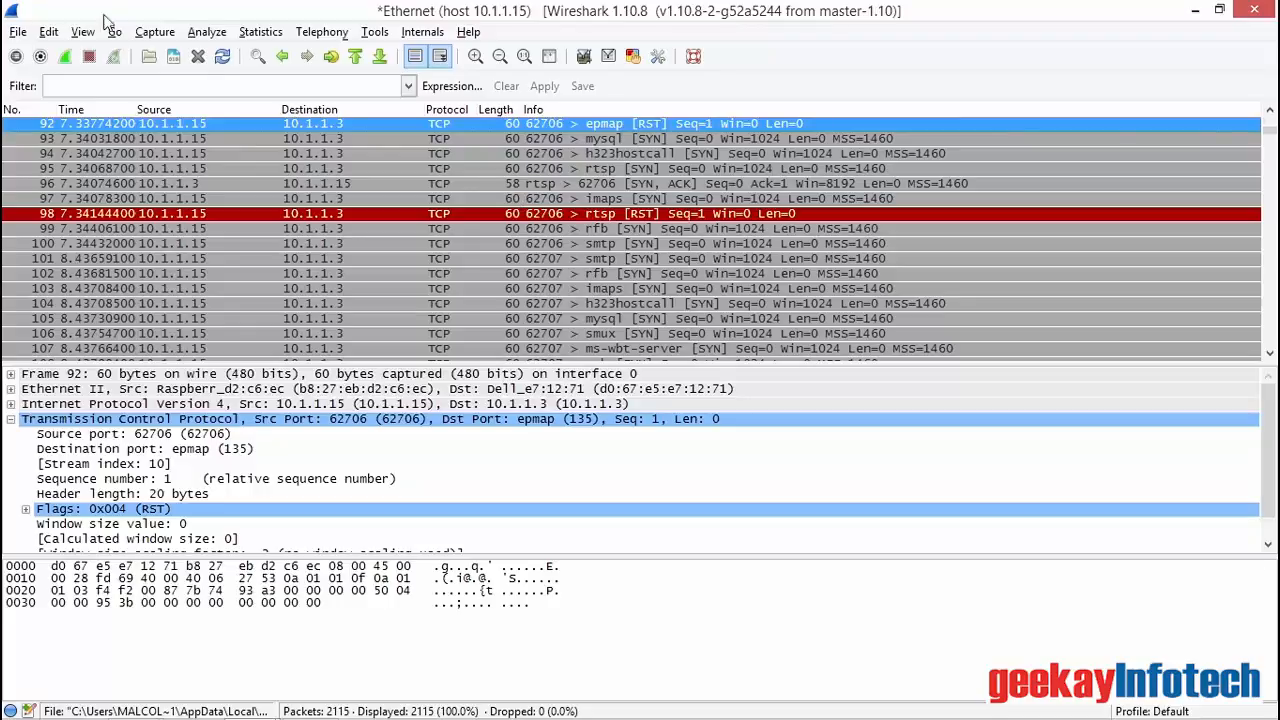
pyautogui.click(162, 36)
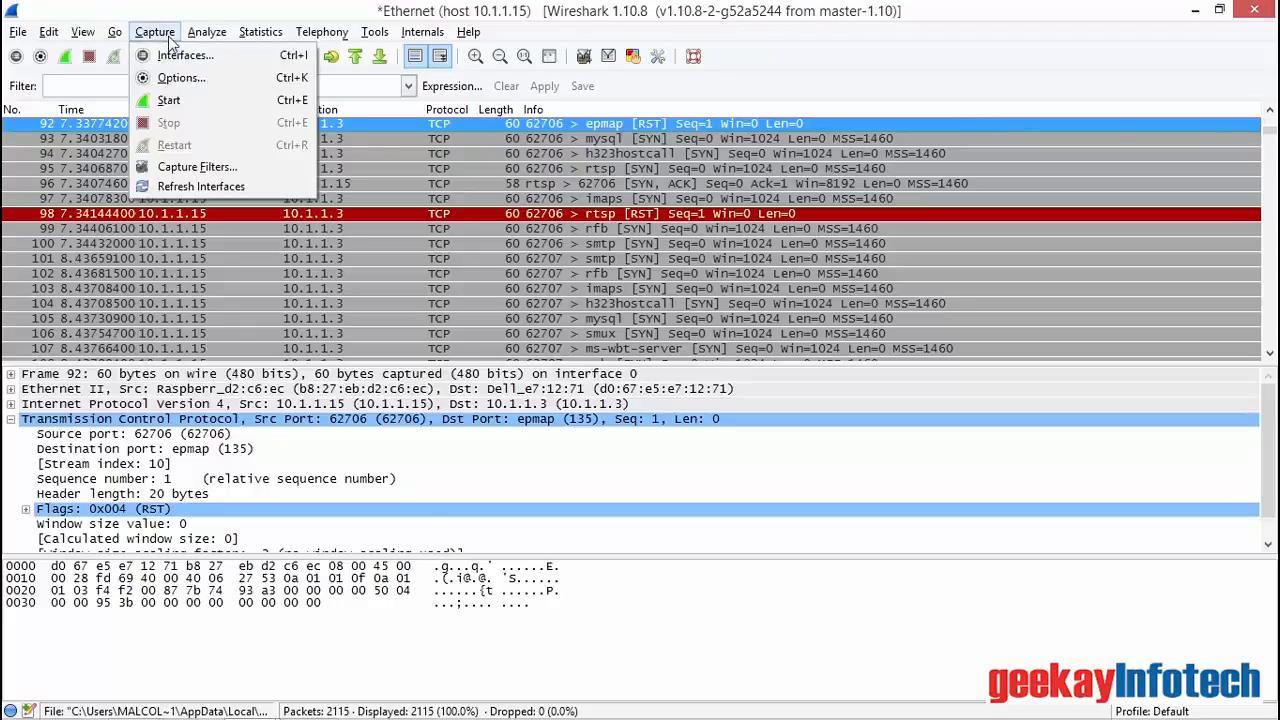
pyautogui.click(172, 78)
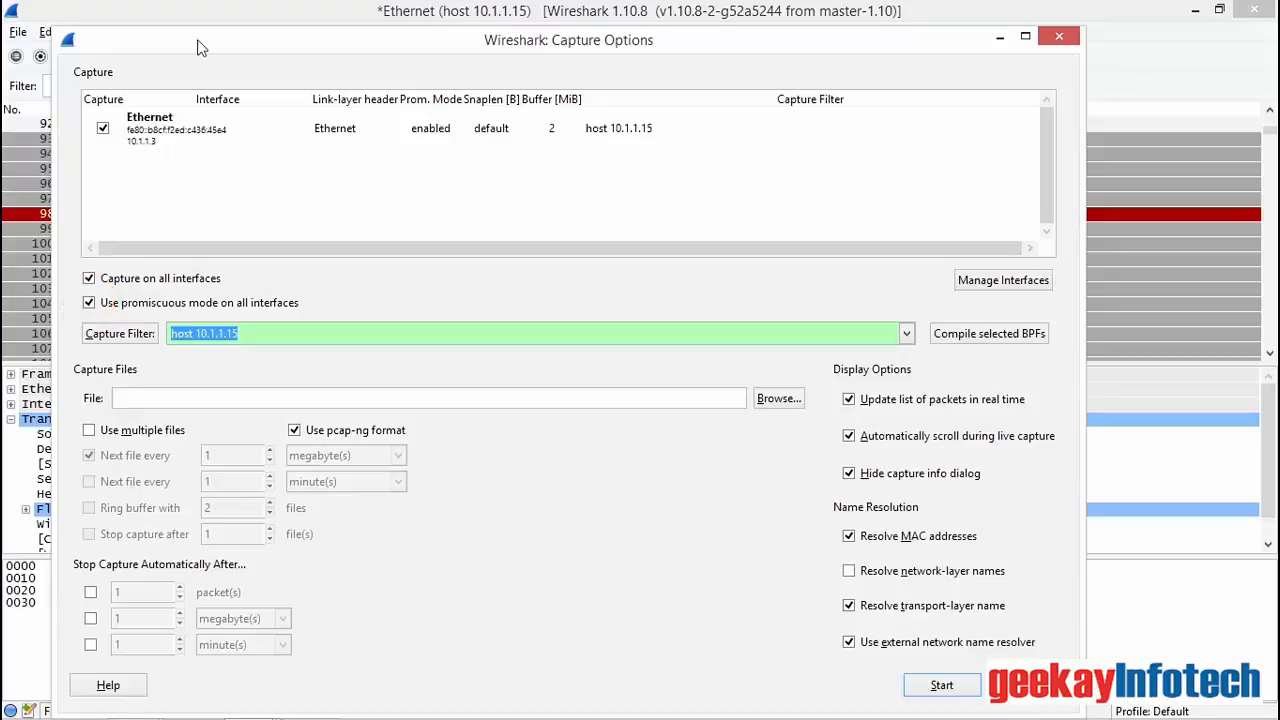
pyautogui.click(1062, 40)
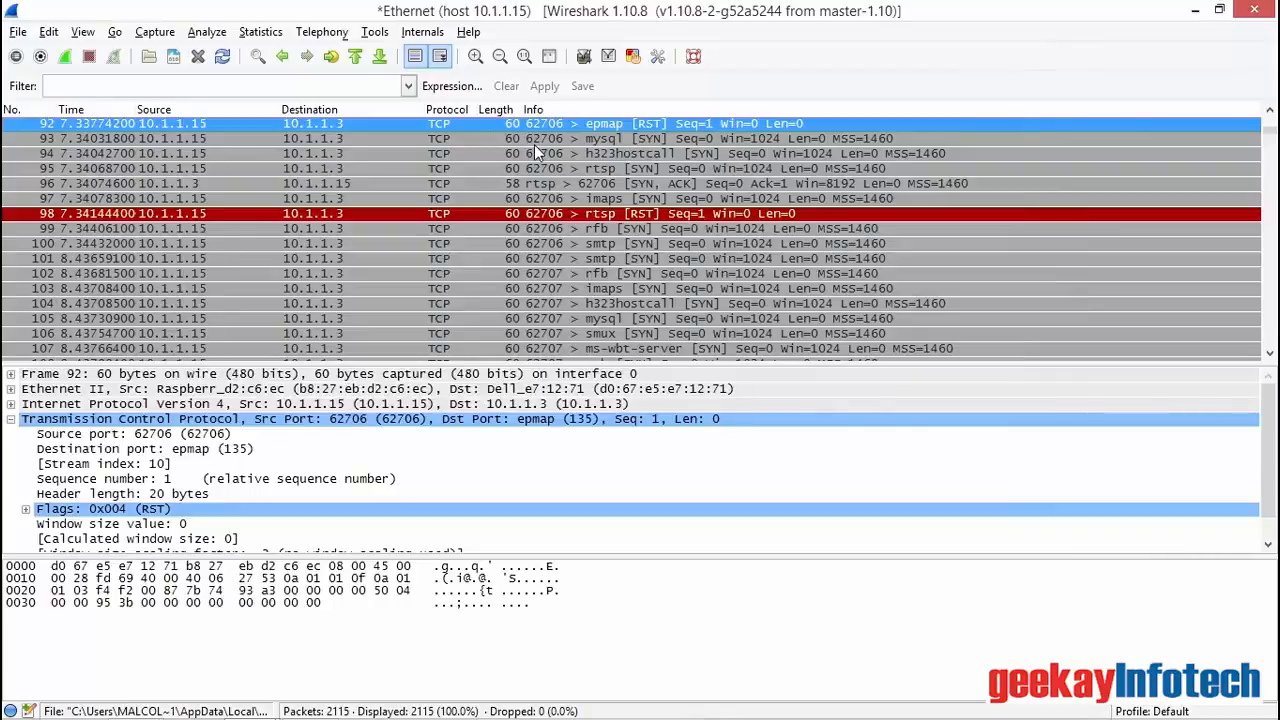